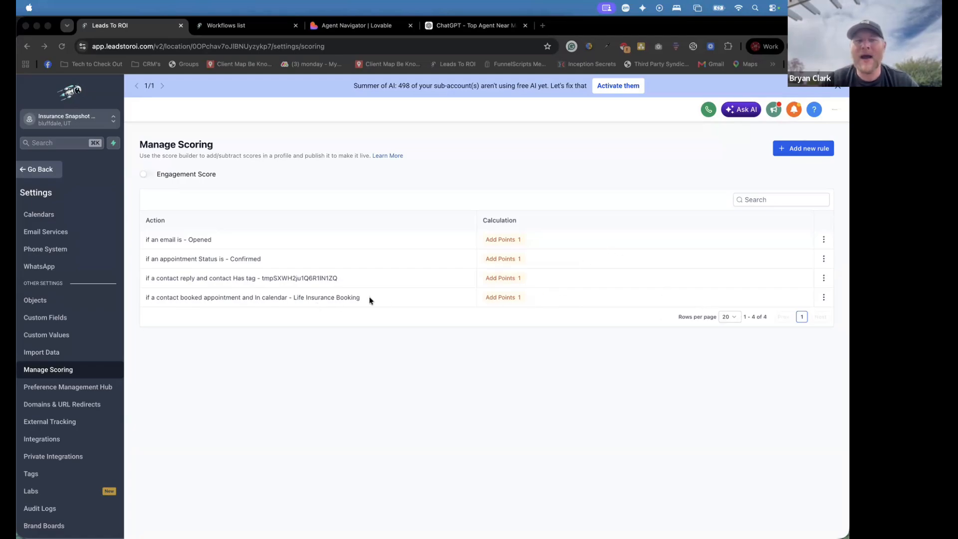
Step: Edit the contact-reply scoring rule so its Has tag condition uses the replied tag, and save it
left_click(824, 278)
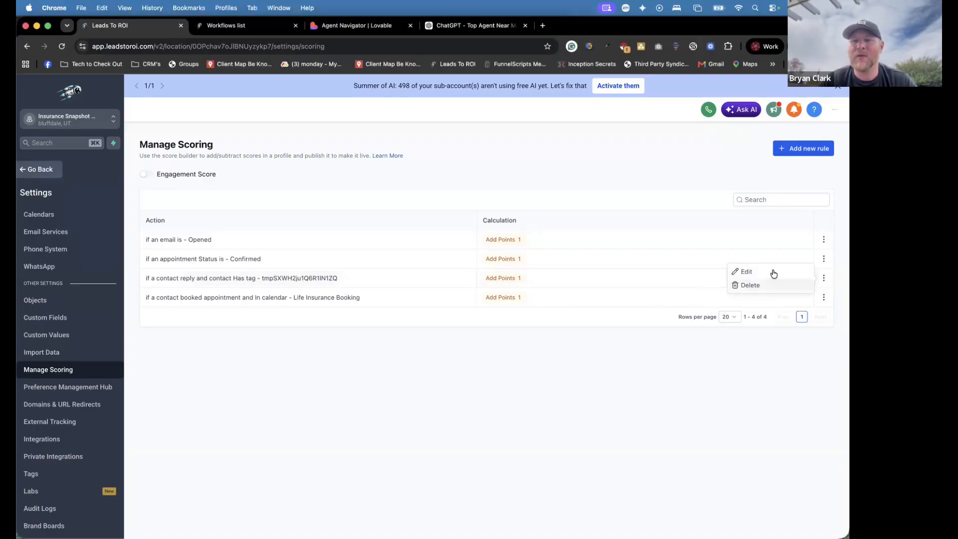
left_click(772, 272)
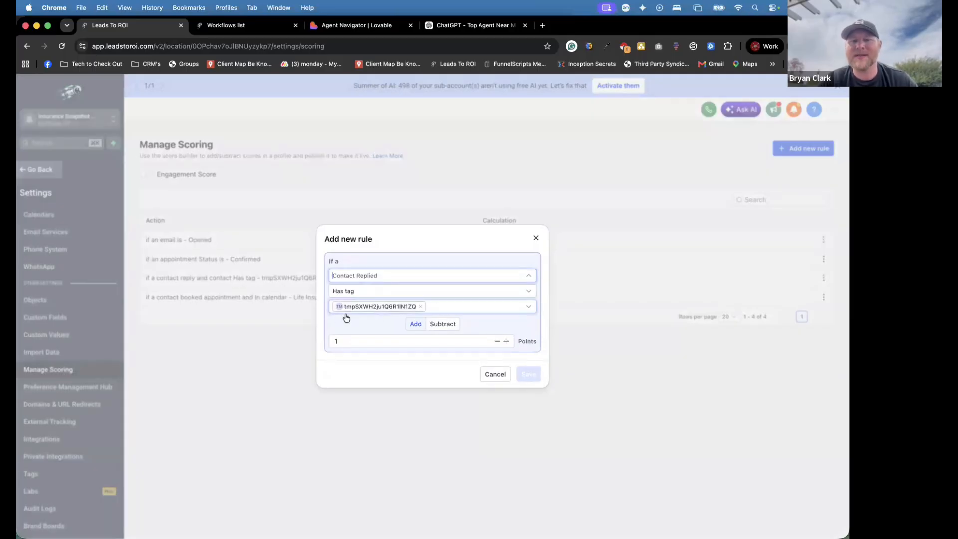
left_click(419, 307)
left_click(421, 310)
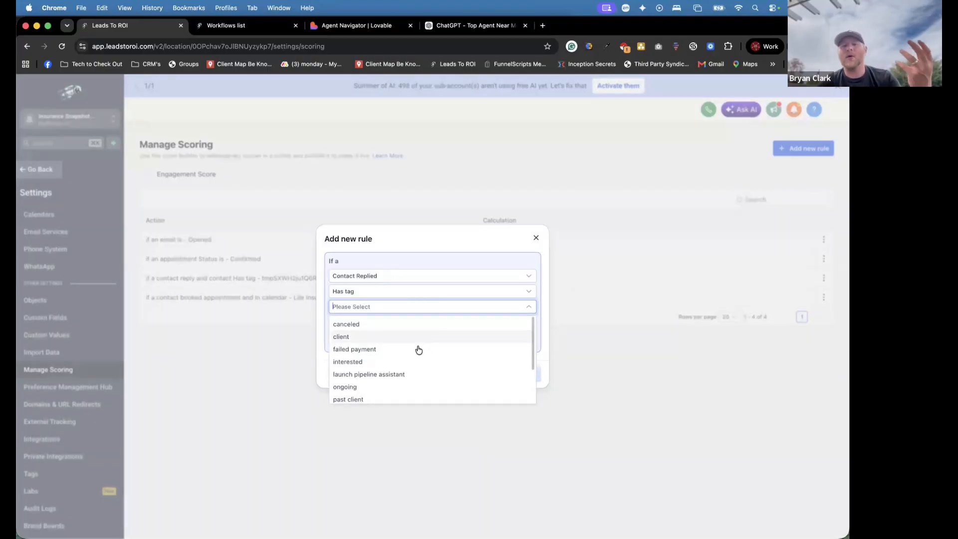
scroll(419, 350, "down", 3)
scroll(418, 349, "down", 1)
left_click(407, 384)
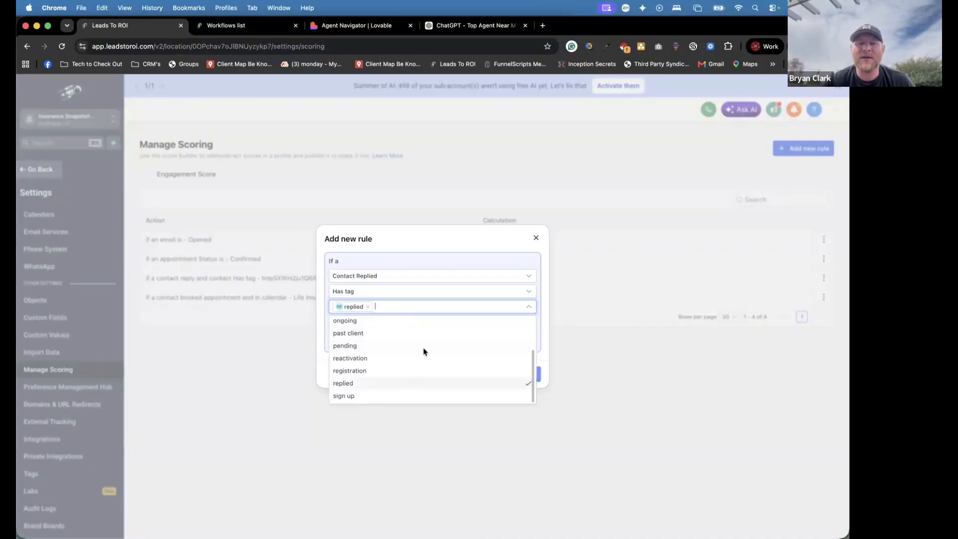
left_click(420, 260)
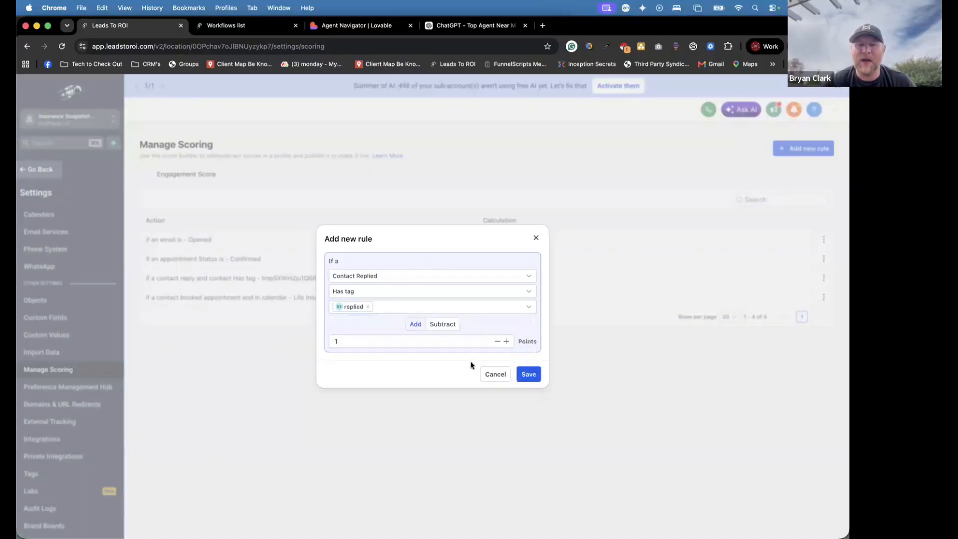
left_click(526, 376)
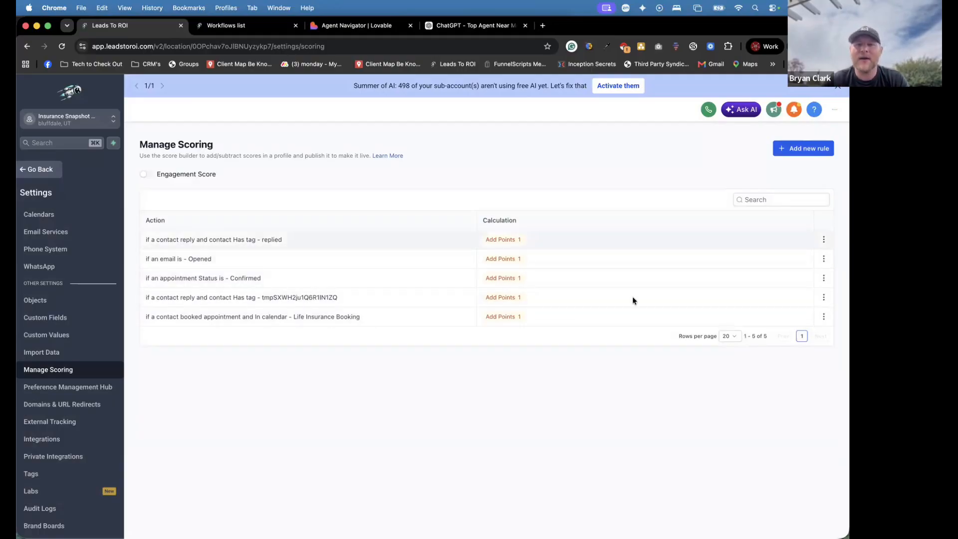
Step: Delete the contact-reply scoring rule whose tag is tmpSXWH2ju1Q6R1IN1ZQ
left_click(824, 298)
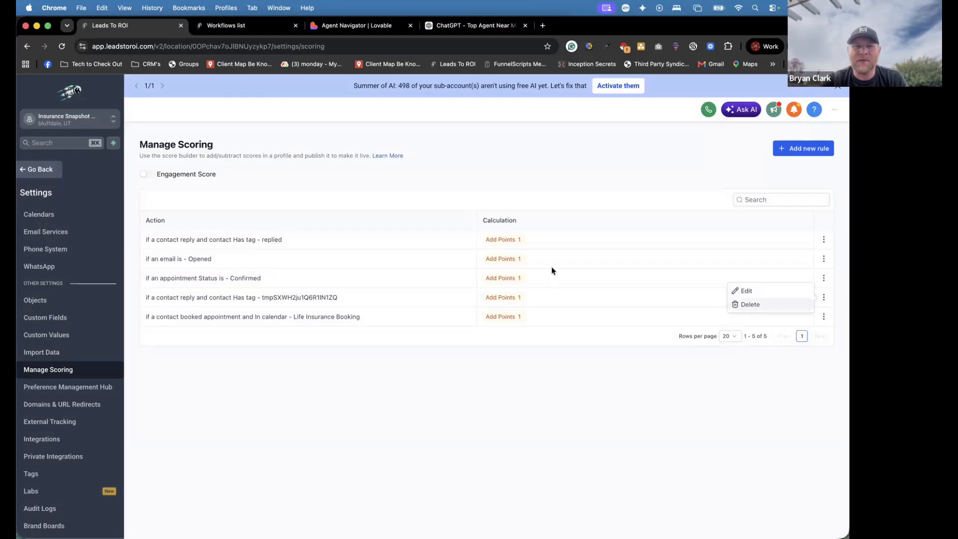
left_click(62, 46)
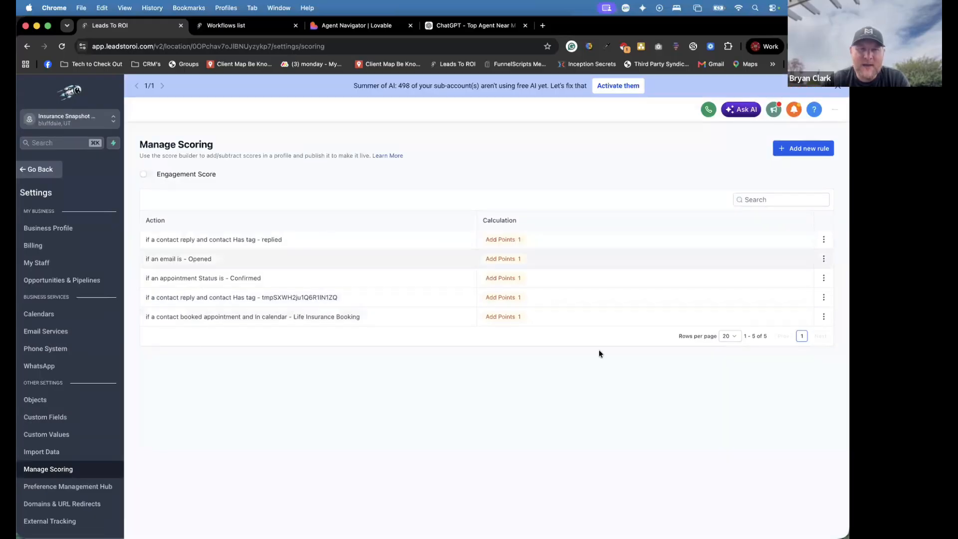
left_click(824, 297)
left_click(751, 303)
left_click(518, 333)
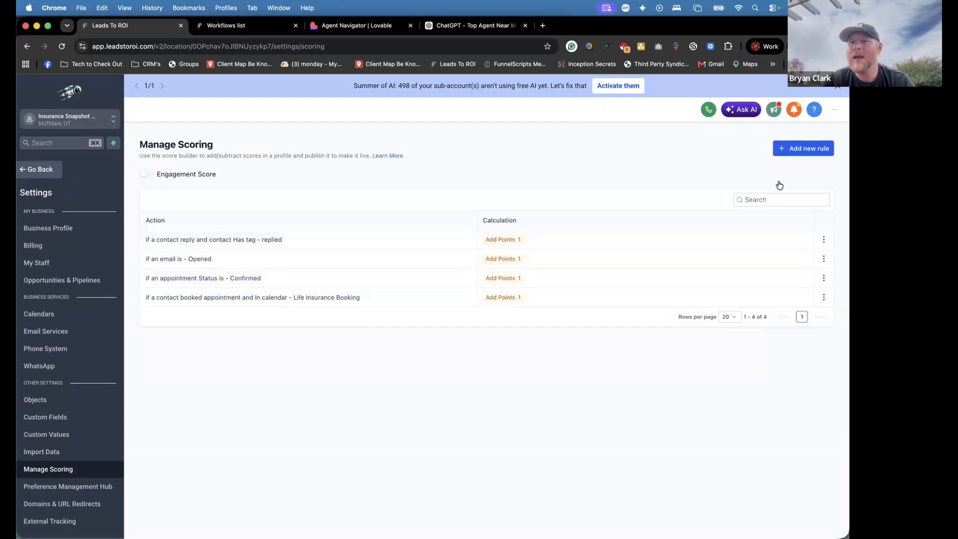
Step: Start a new scoring rule with Form Submitted as its condition
left_click(801, 150)
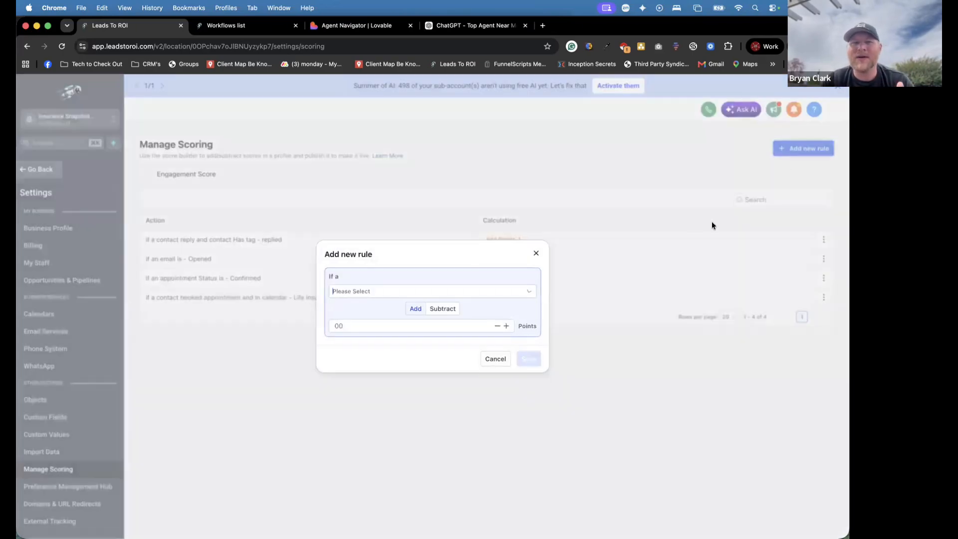
left_click(528, 295)
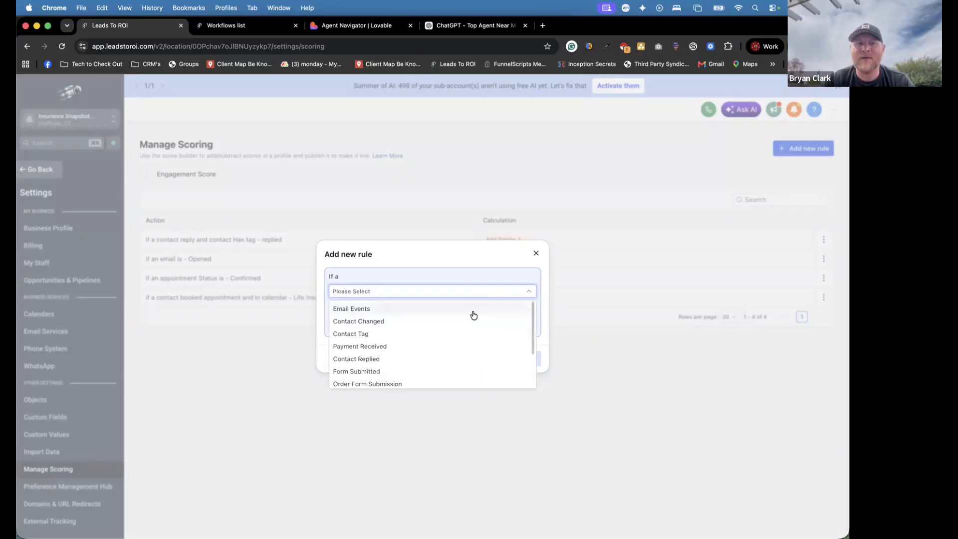
scroll(474, 315, "down", 1)
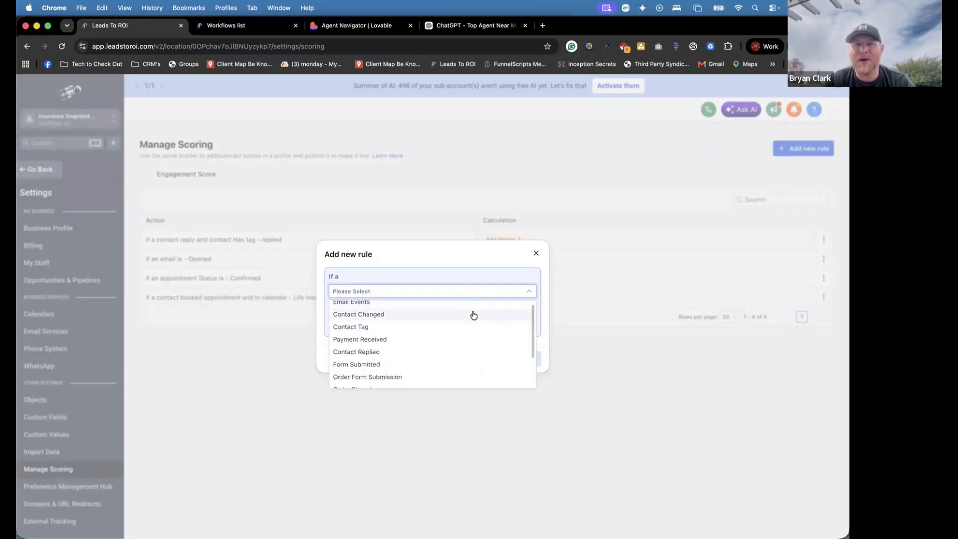
scroll(473, 315, "down", 1)
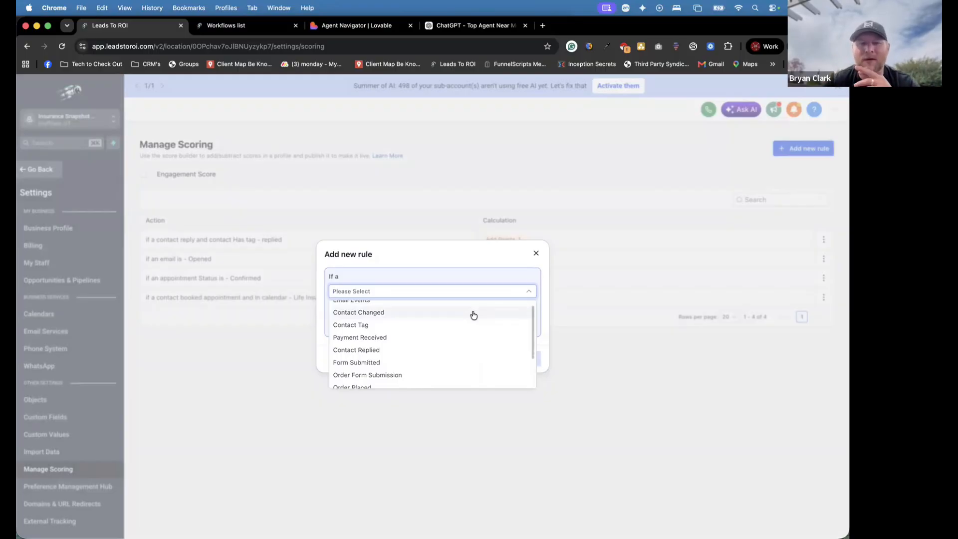
scroll(474, 315, "down", 1)
scroll(473, 315, "down", 1)
scroll(474, 315, "down", 3)
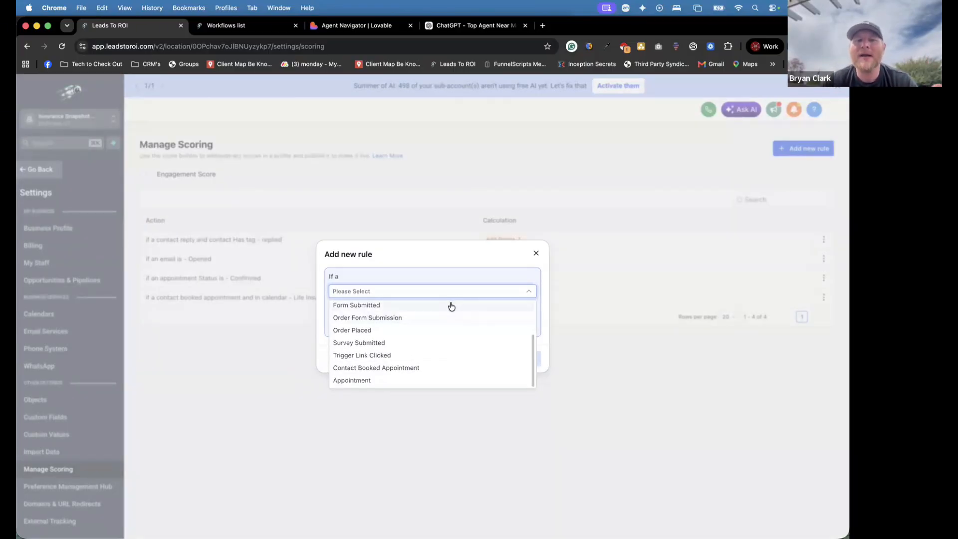
left_click(451, 305)
left_click(451, 302)
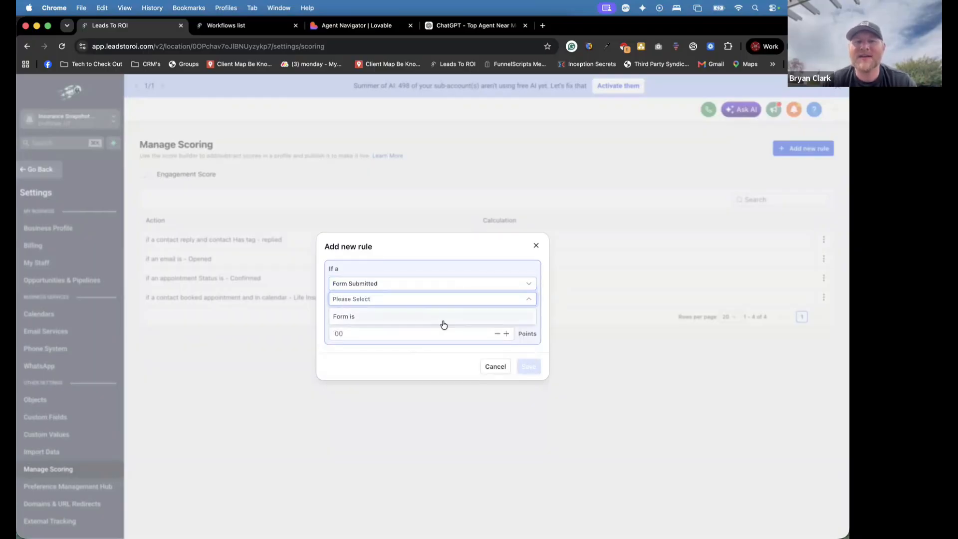
Step: Limit the rule to the Life Insurance Coverage Request form, make it add 5 points, and save it
left_click(440, 320)
left_click(445, 307)
scroll(389, 392, "down", 5)
scroll(391, 379, "down", 8)
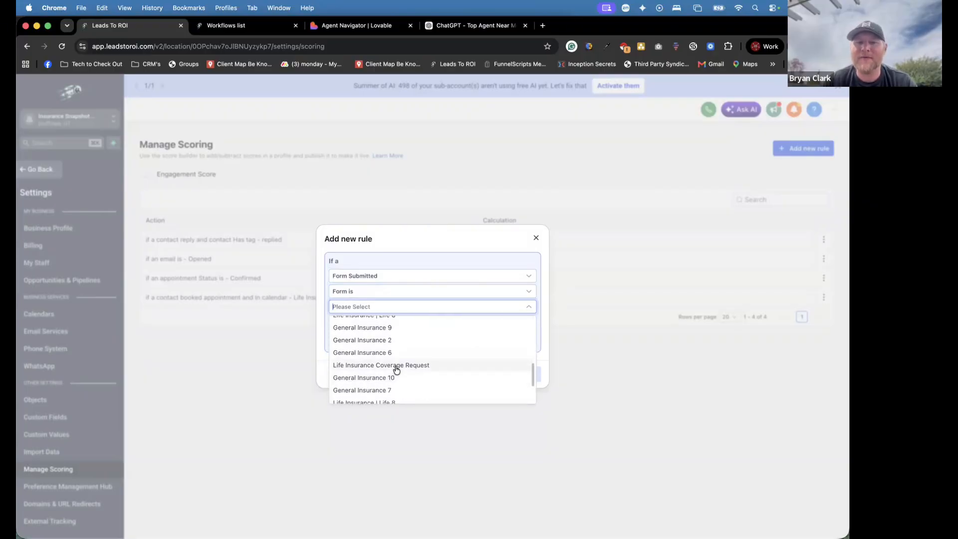
left_click(396, 367)
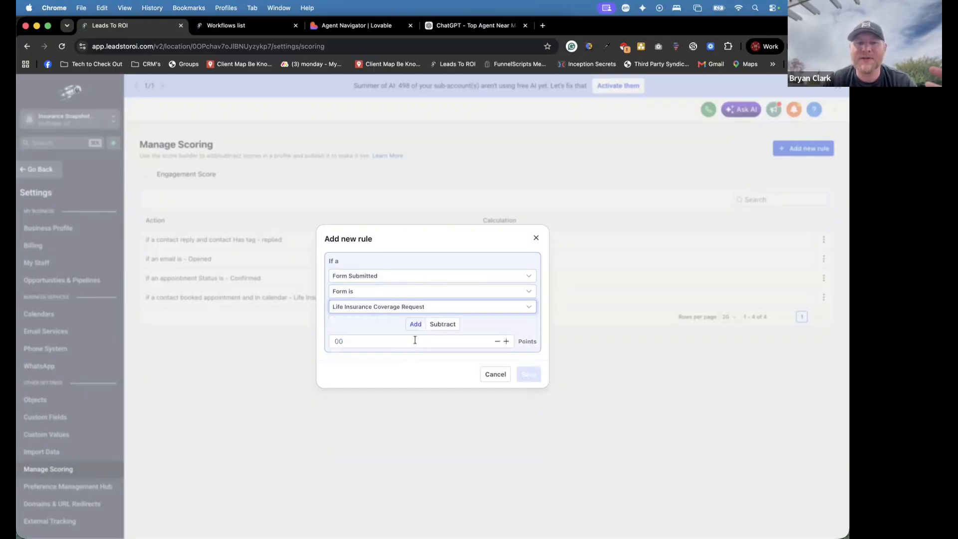
left_click(506, 344)
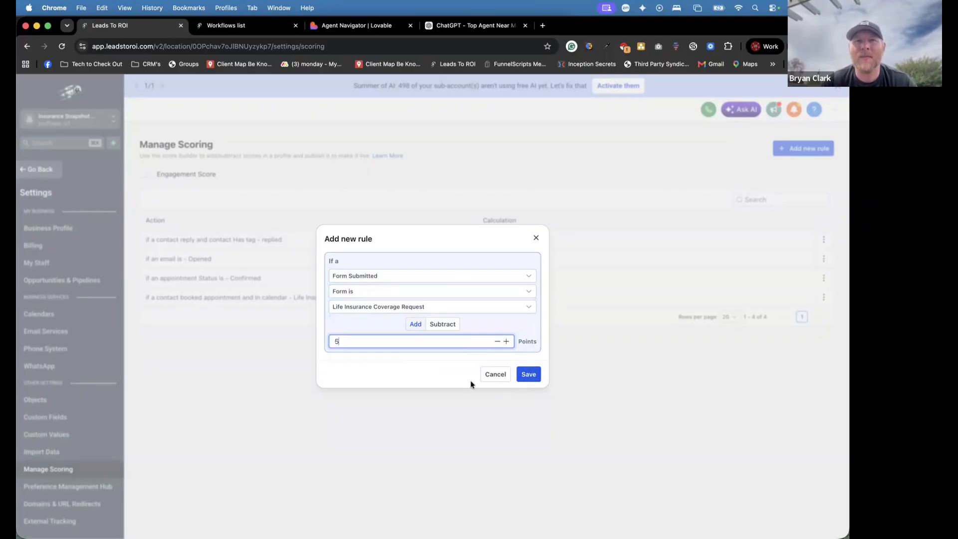
left_click(531, 376)
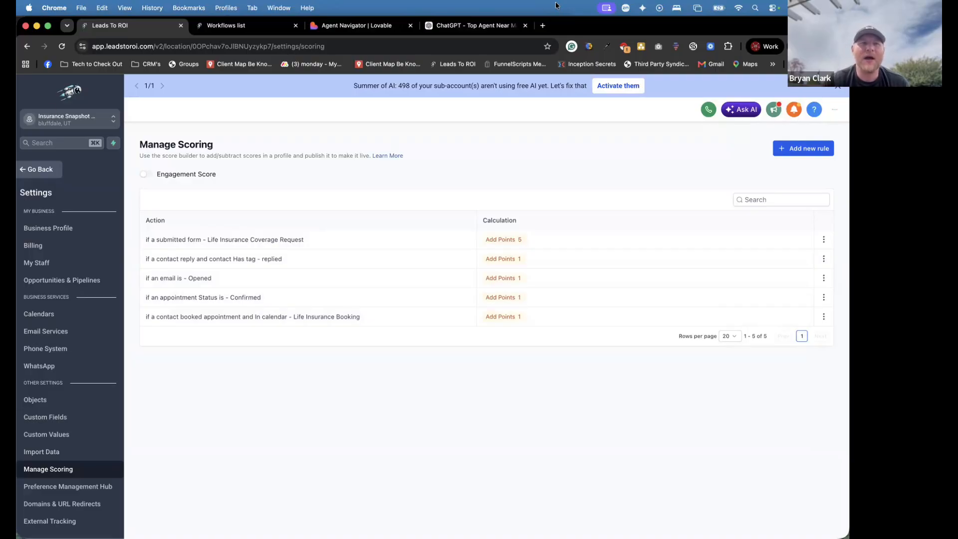
Step: Create a new workflow from the workflows list and name it "Contact Scoring Reaches 10"
left_click(199, 28)
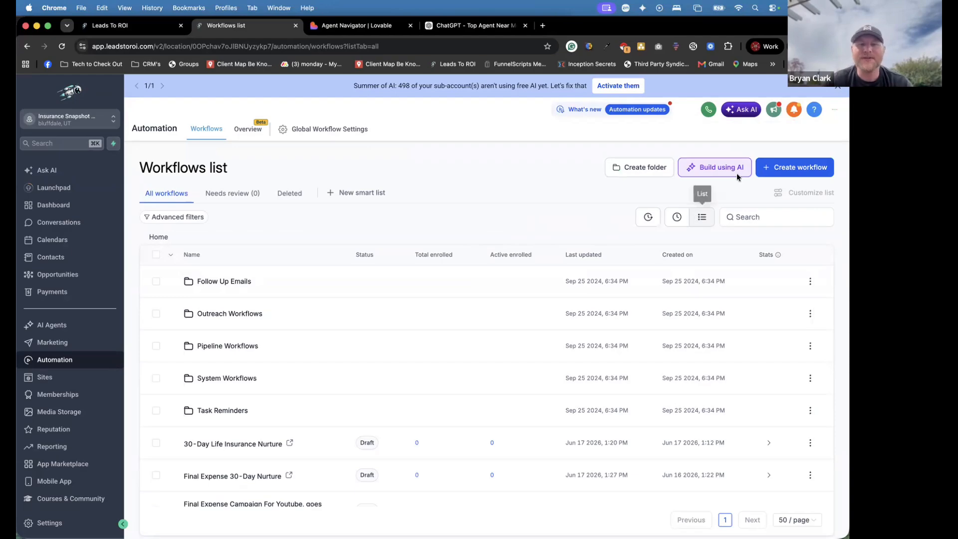
left_click(787, 171)
left_click(782, 189)
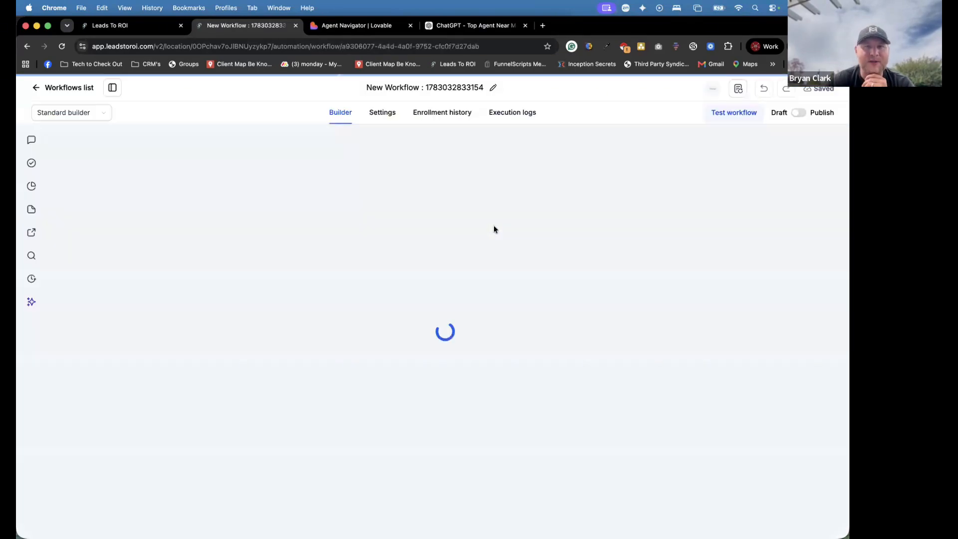
left_click(457, 87)
key("BackSpace")
type("Con")
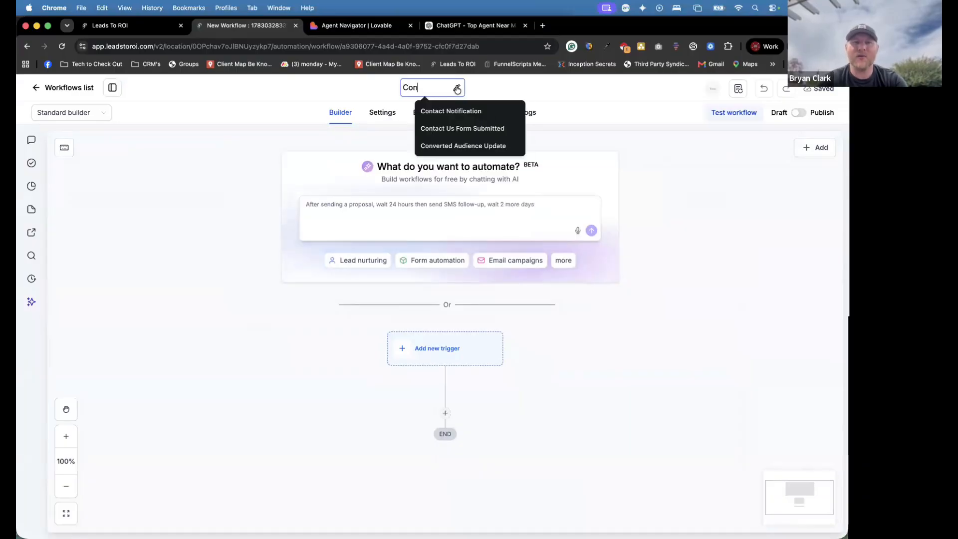
type("tact Scoring")
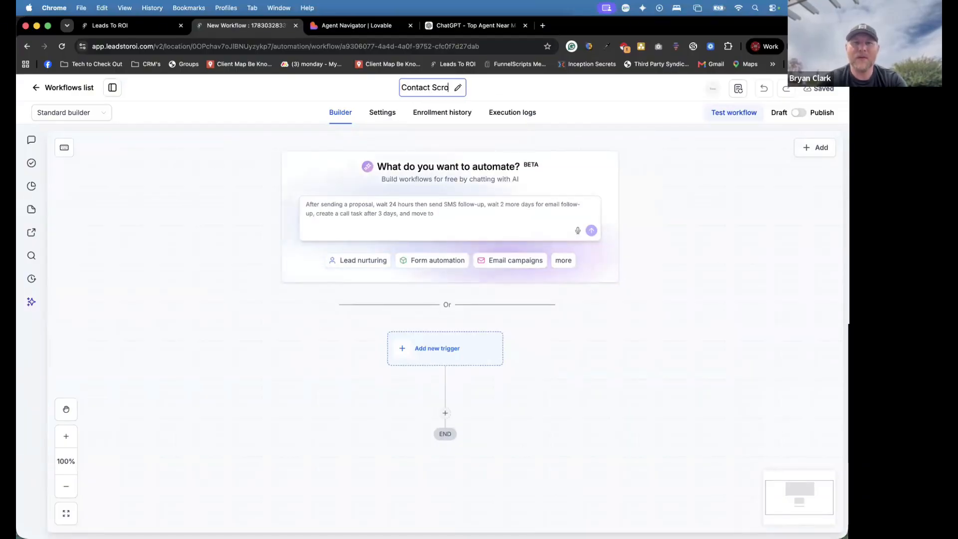
type(" Reaches 10")
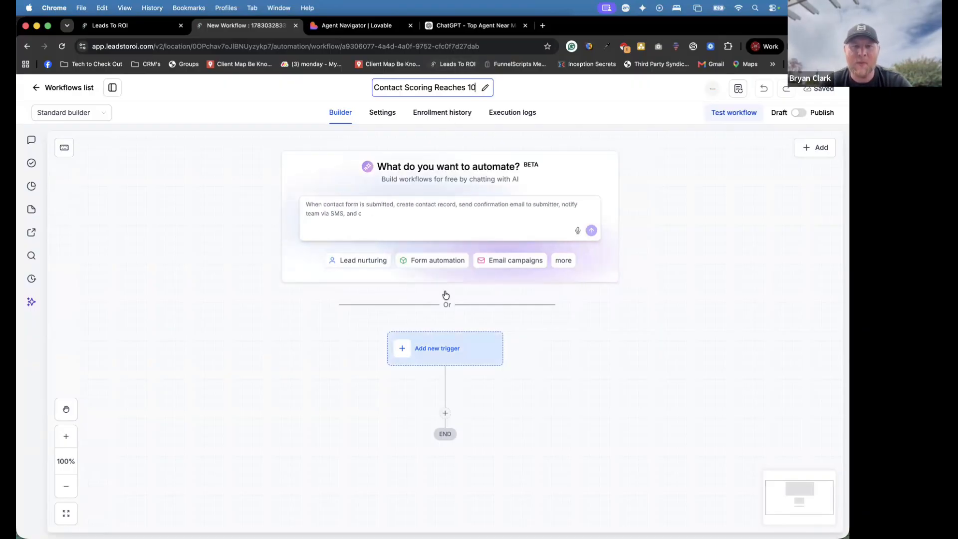
Step: Add a Contact engagement score trigger to the workflow
left_click(439, 349)
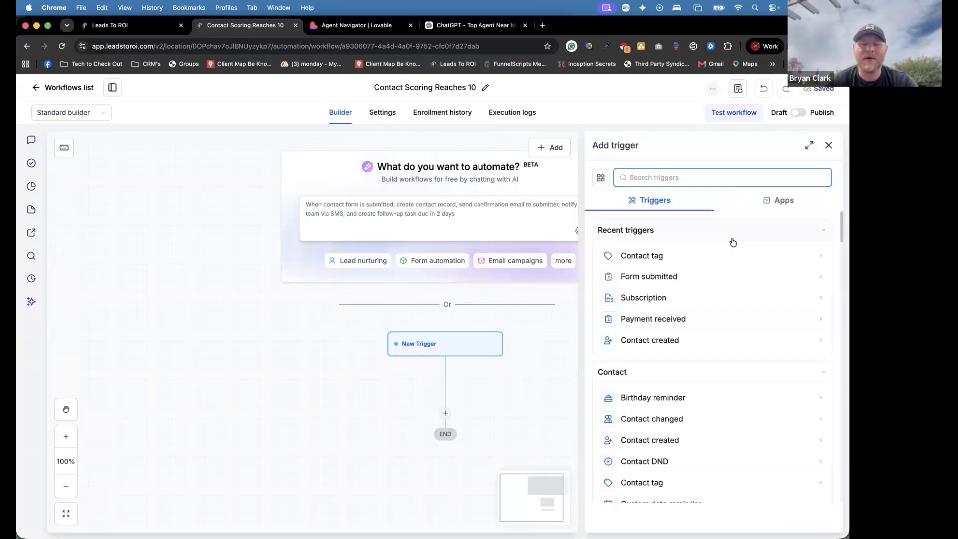
type("scor")
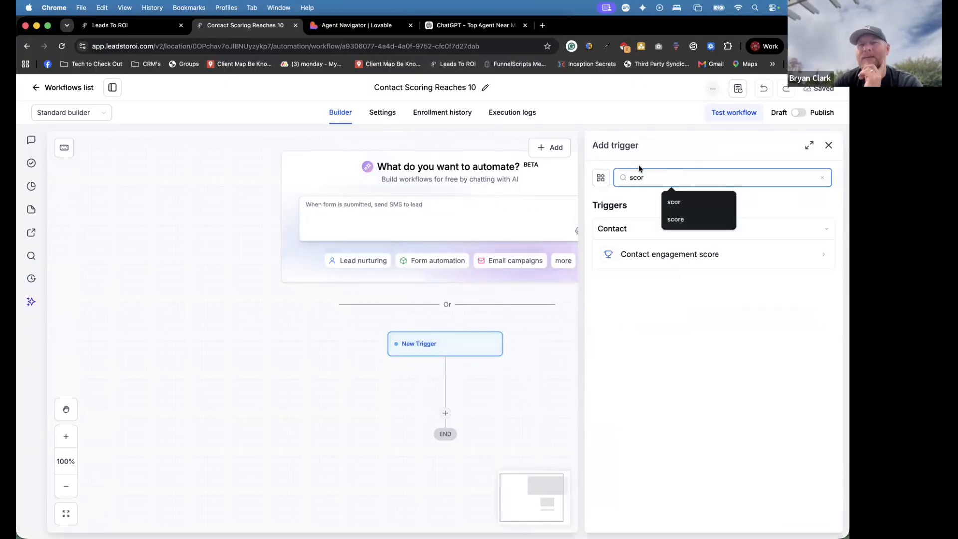
left_click(641, 264)
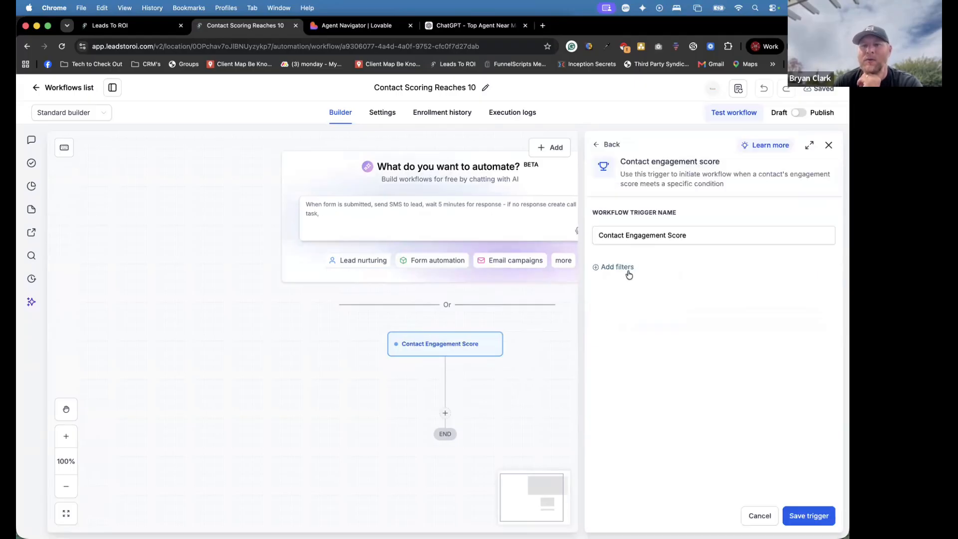
Step: Add a trigger filter requiring the Score to be greater than or equal to 10
left_click(626, 268)
left_click(630, 291)
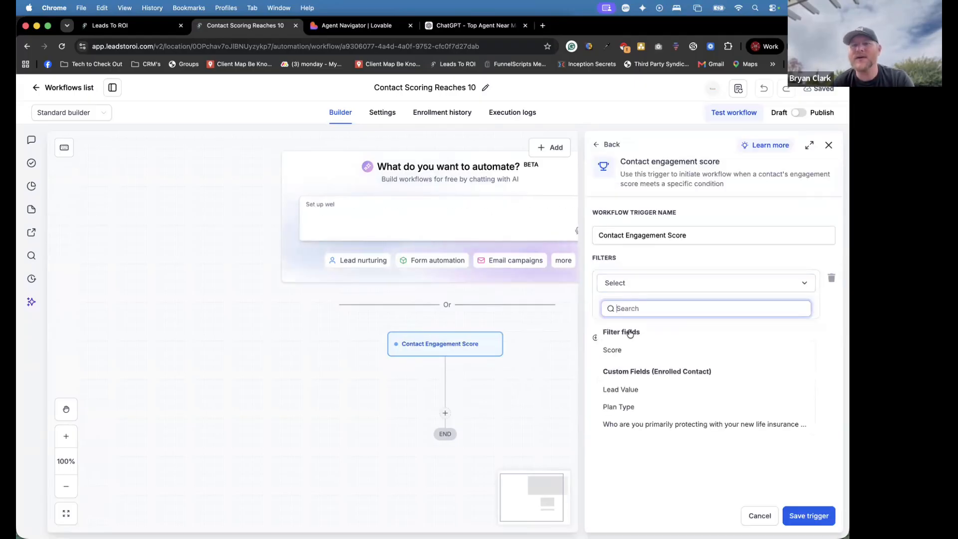
left_click(633, 350)
left_click(643, 309)
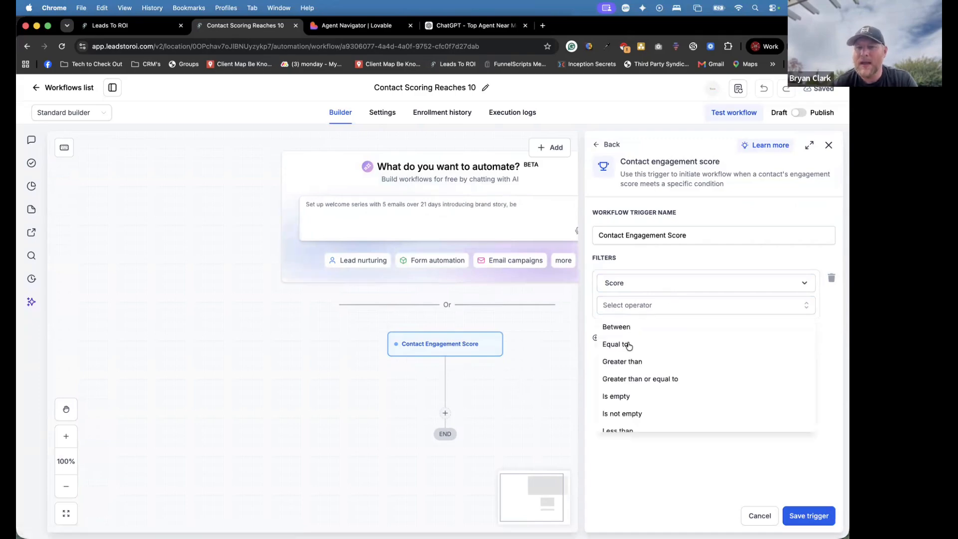
left_click(627, 381)
left_click(626, 325)
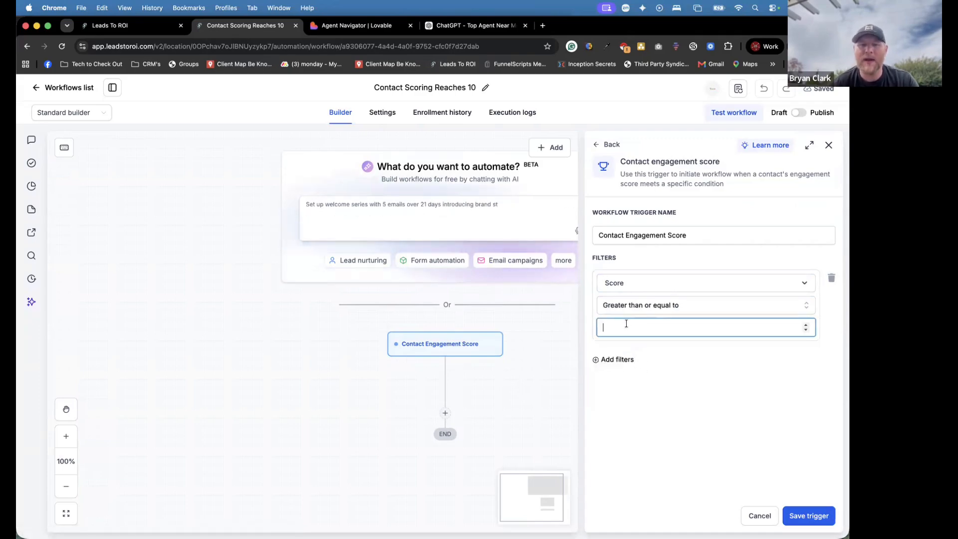
type("10")
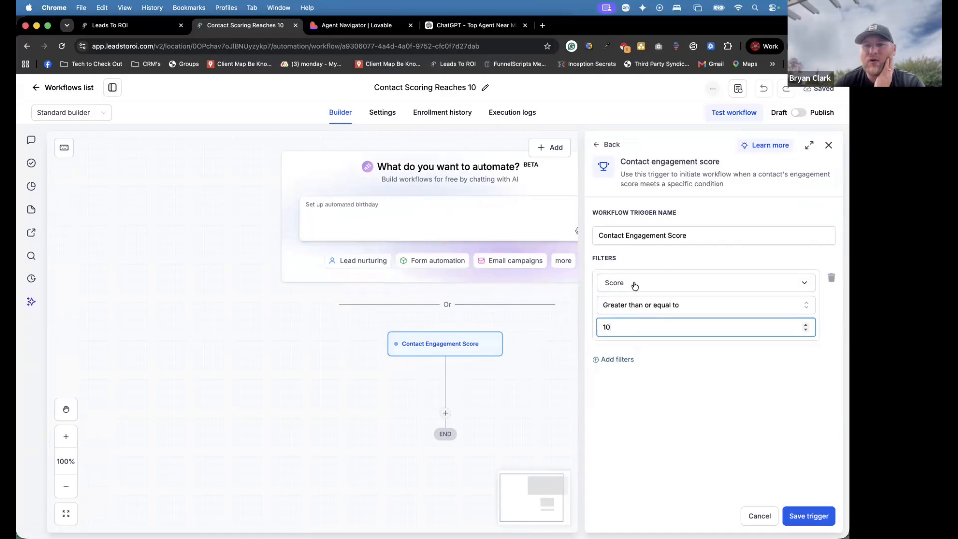
left_click(637, 310)
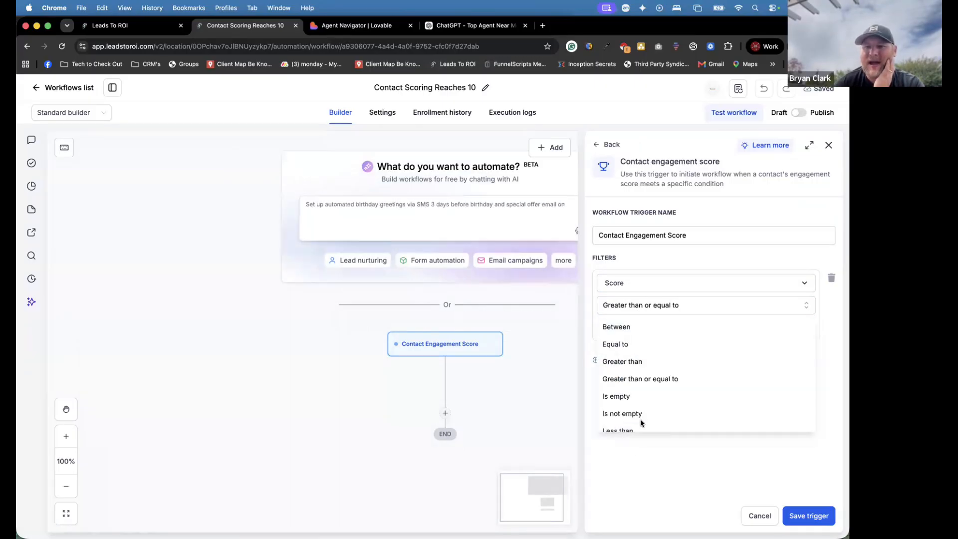
key("Escape")
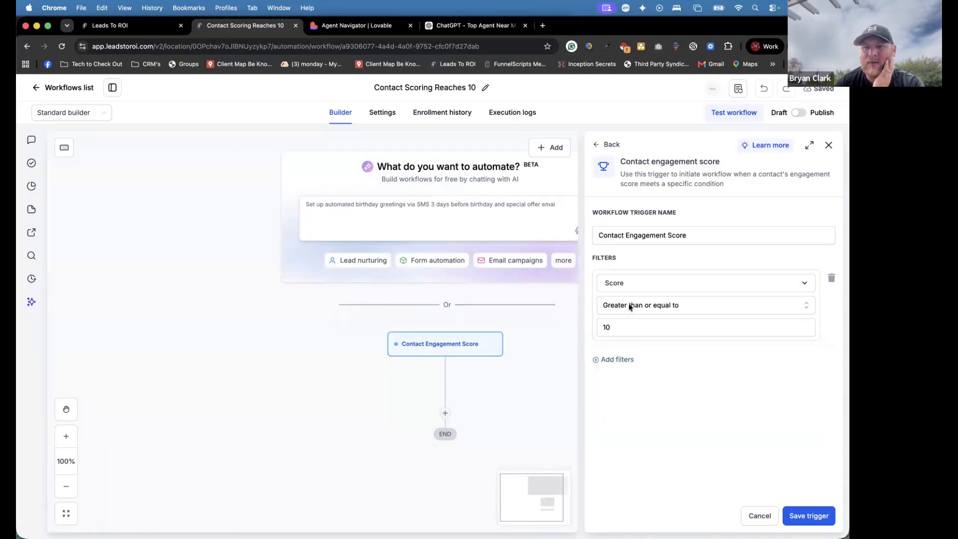
left_click(666, 307)
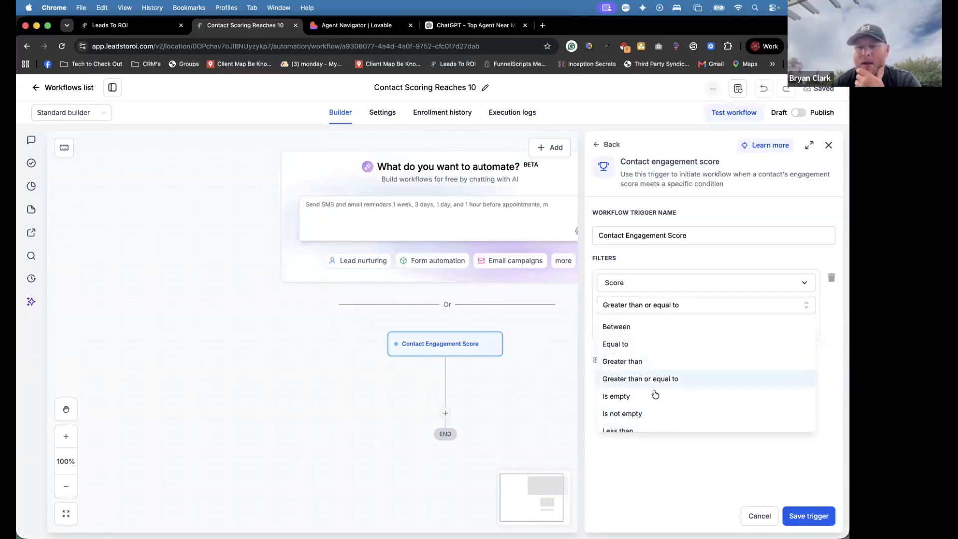
scroll(652, 413, "down", 1)
scroll(652, 413, "down", 1)
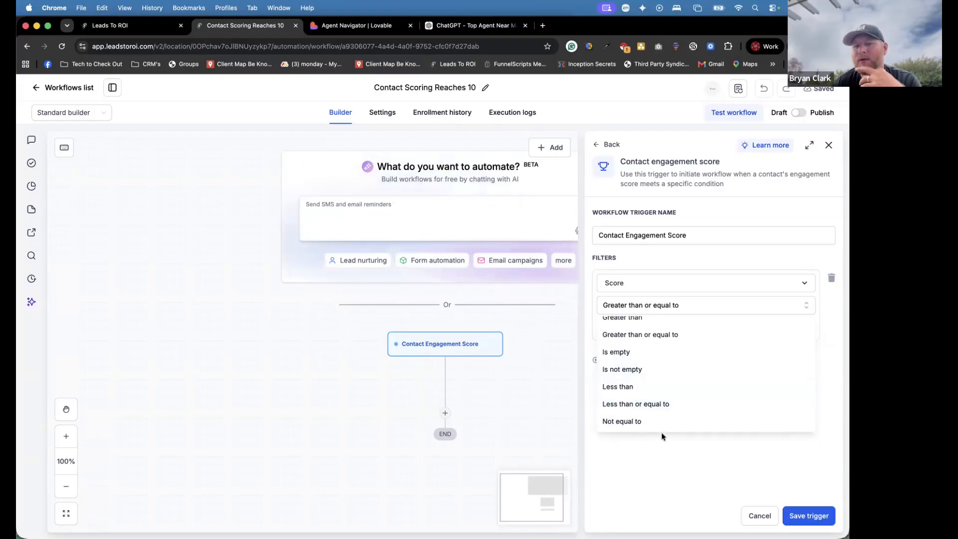
Step: Save the engagement score trigger and add a Send internal notification action of type Notification below it
left_click(661, 459)
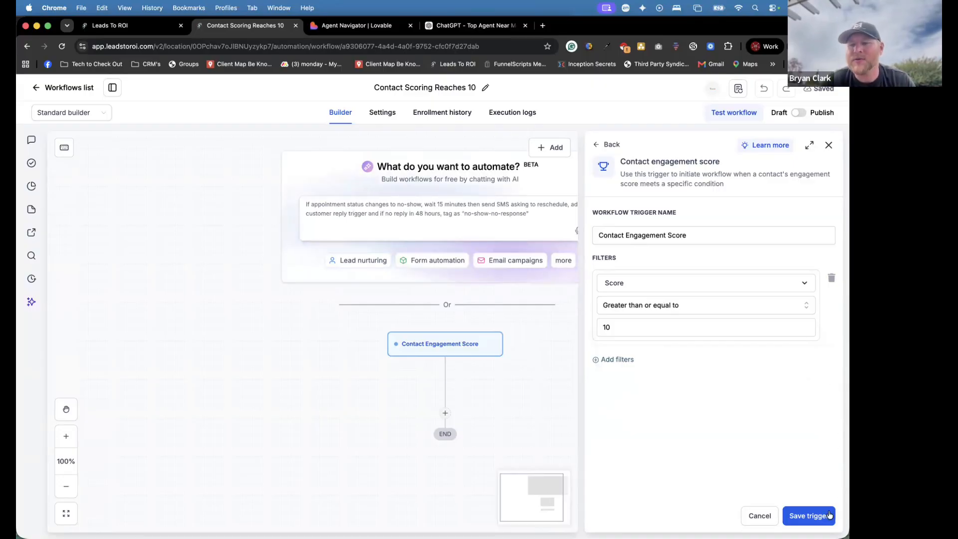
left_click(811, 516)
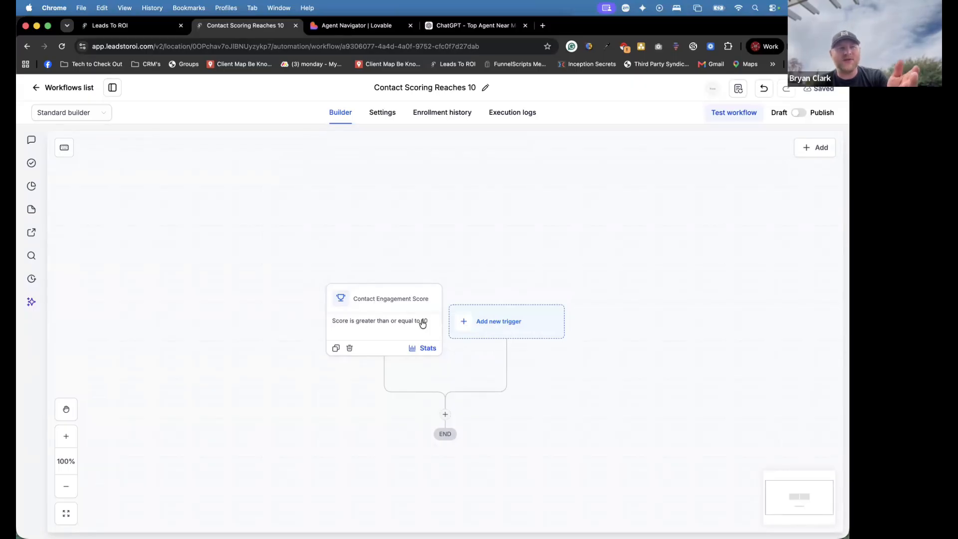
left_click(445, 417)
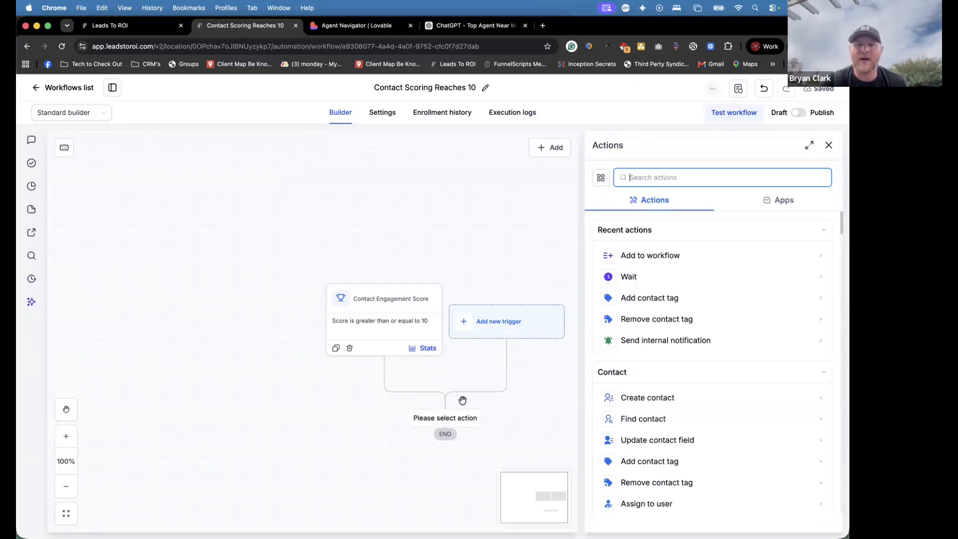
type("noti")
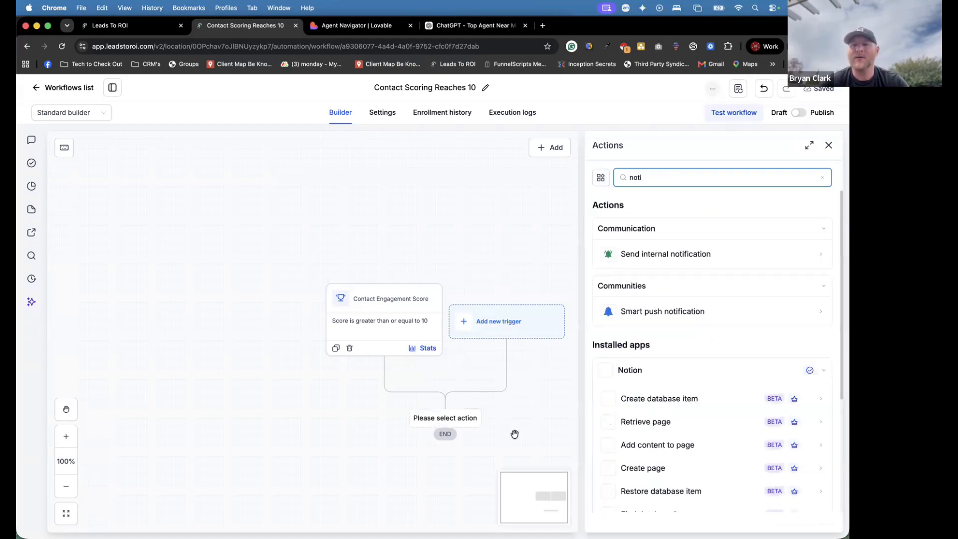
left_click(675, 248)
left_click(631, 259)
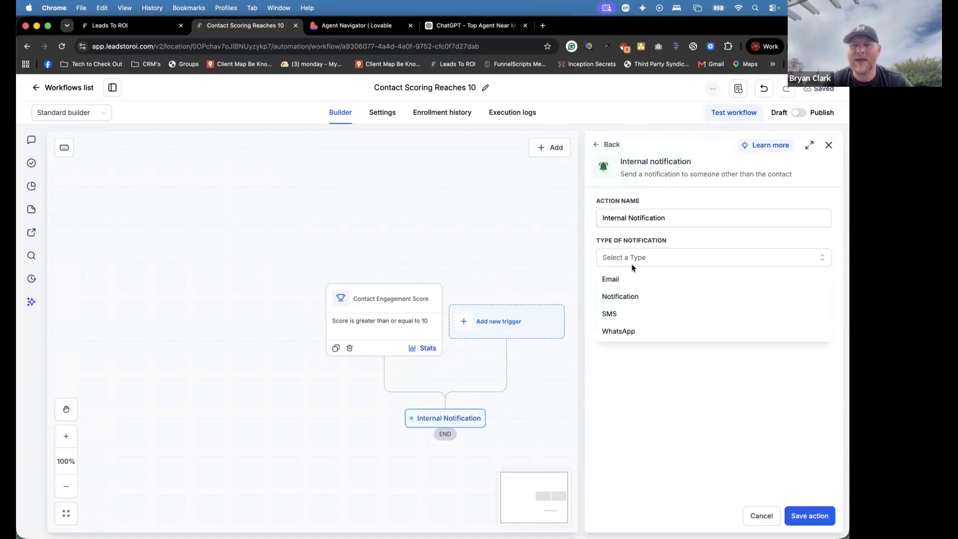
left_click(635, 296)
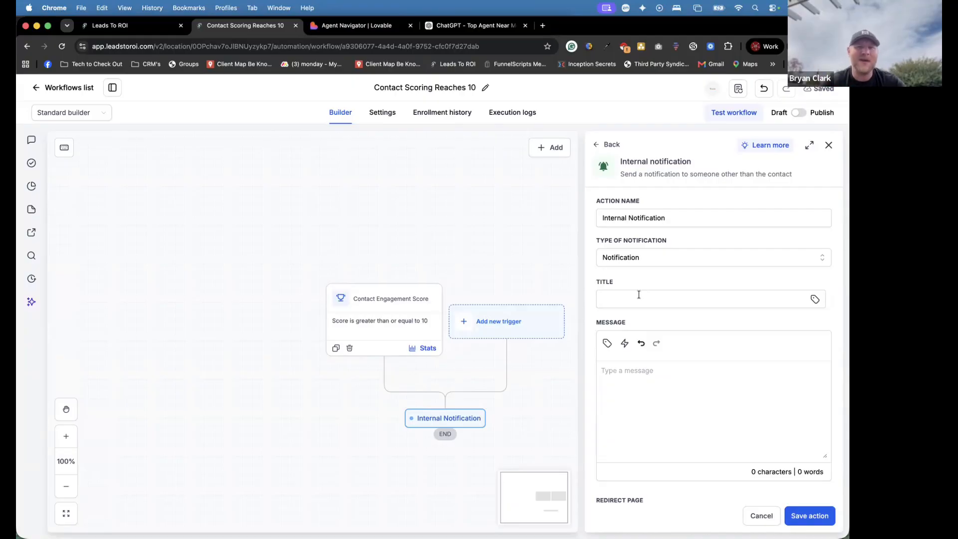
Step: Title the notification "{{contact.name}} - Lead Score 10"
left_click(658, 303)
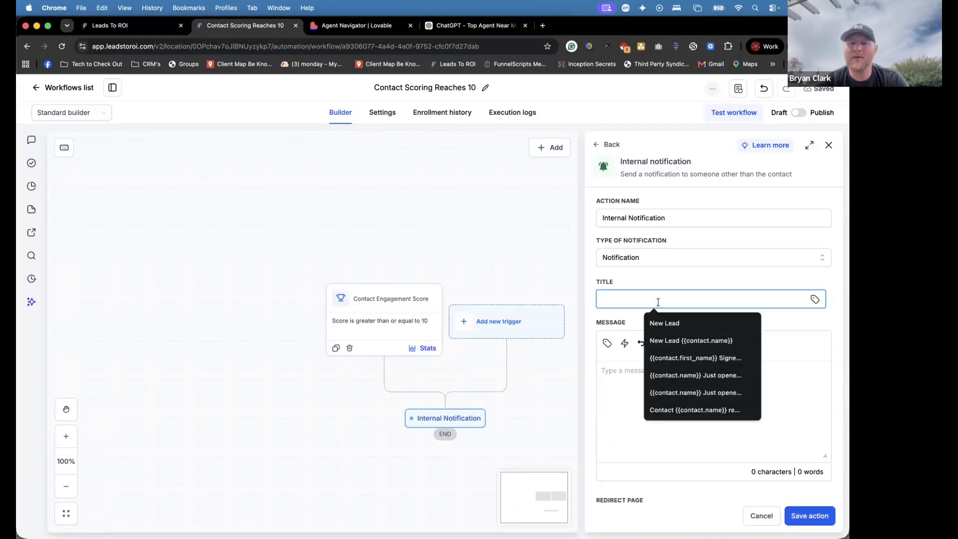
left_click(691, 341)
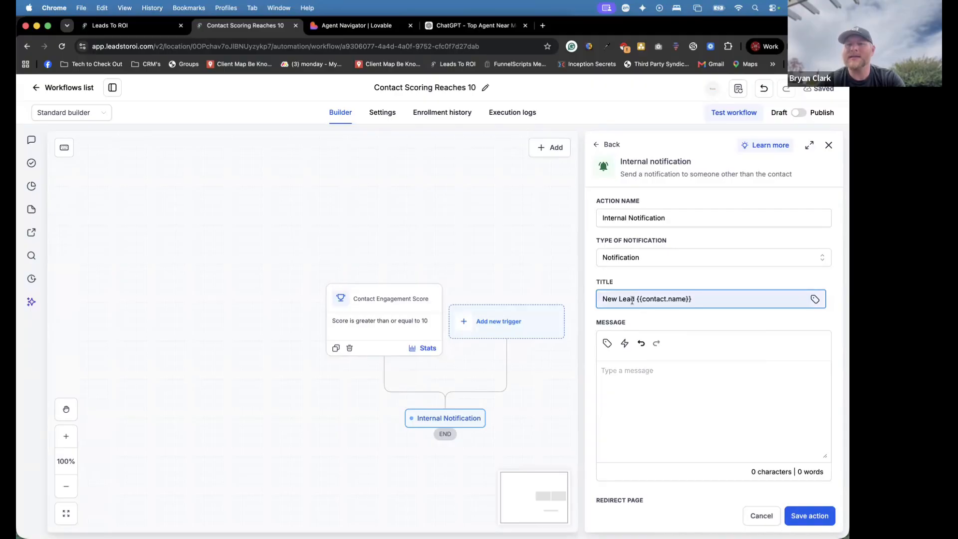
key("shift+super+Right")
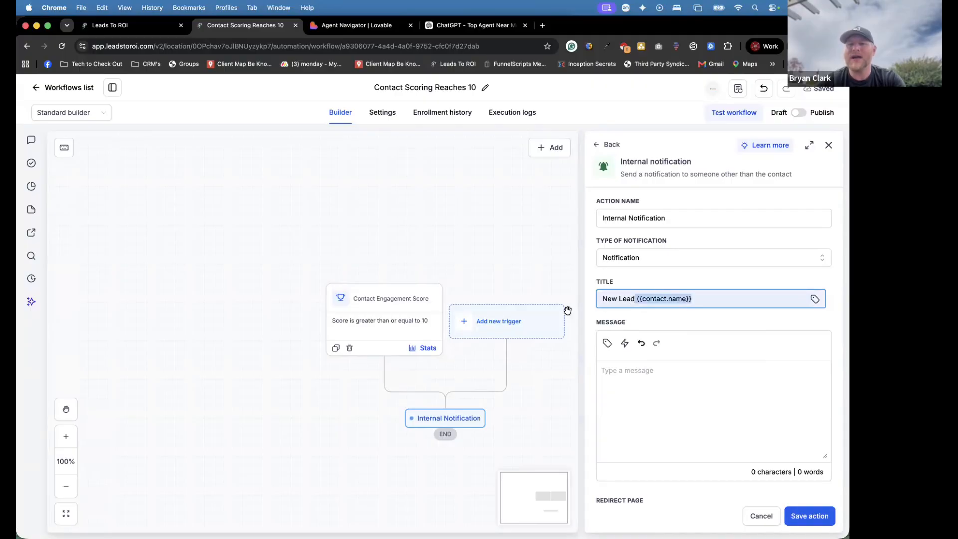
left_click(636, 300)
left_click_drag(636, 301, 595, 299)
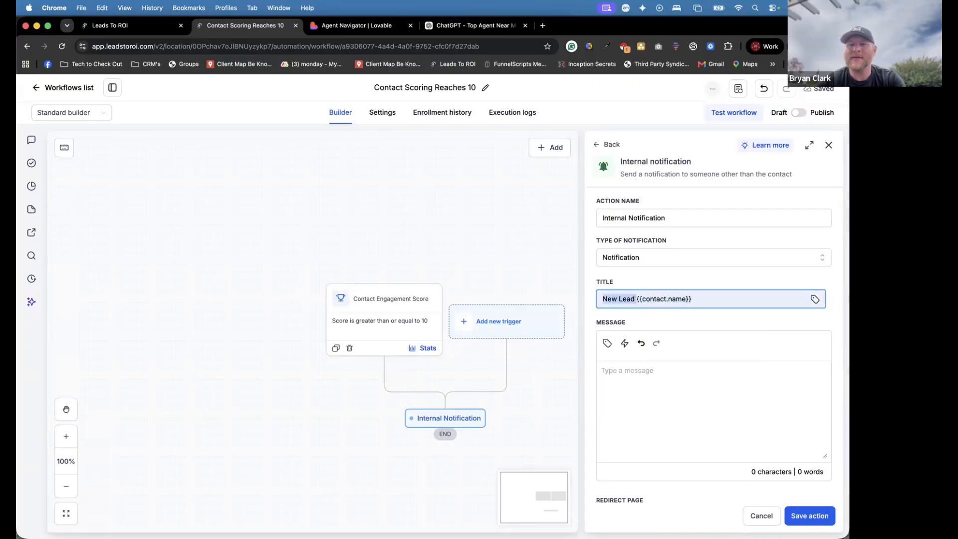
key("BackSpace")
left_click(659, 300)
type("-")
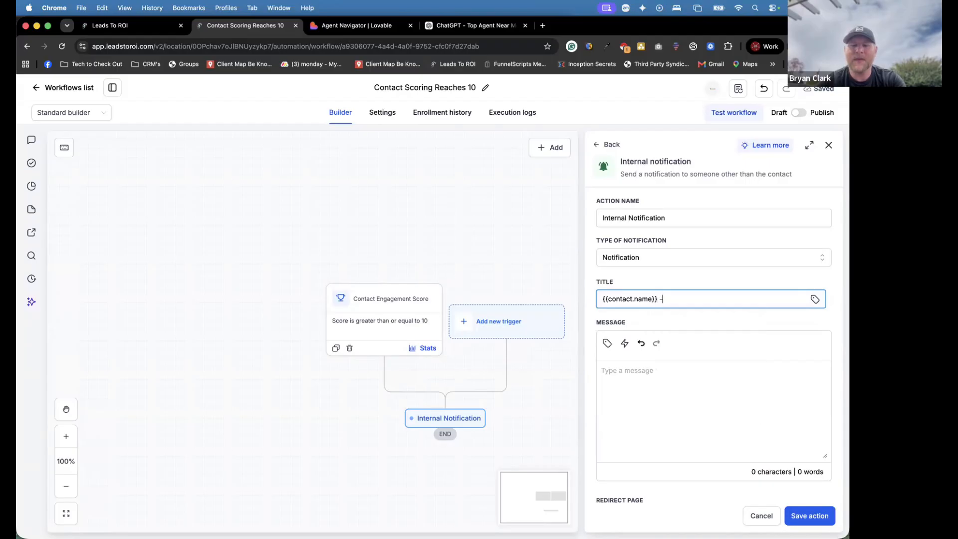
type(" Lead Scor")
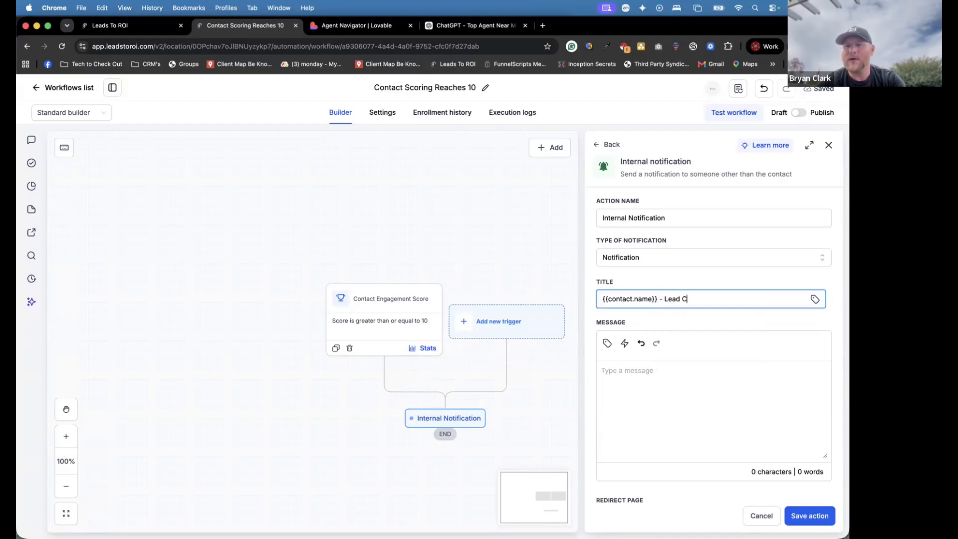
type("e 10")
key("BackSpace")
key("BackSpace")
type("10")
Step: Compose the notification message with the contact's full name, email and phone custom values on separate lines, followed by "Contacts lead Score has reached 10 or more"
left_click(676, 384)
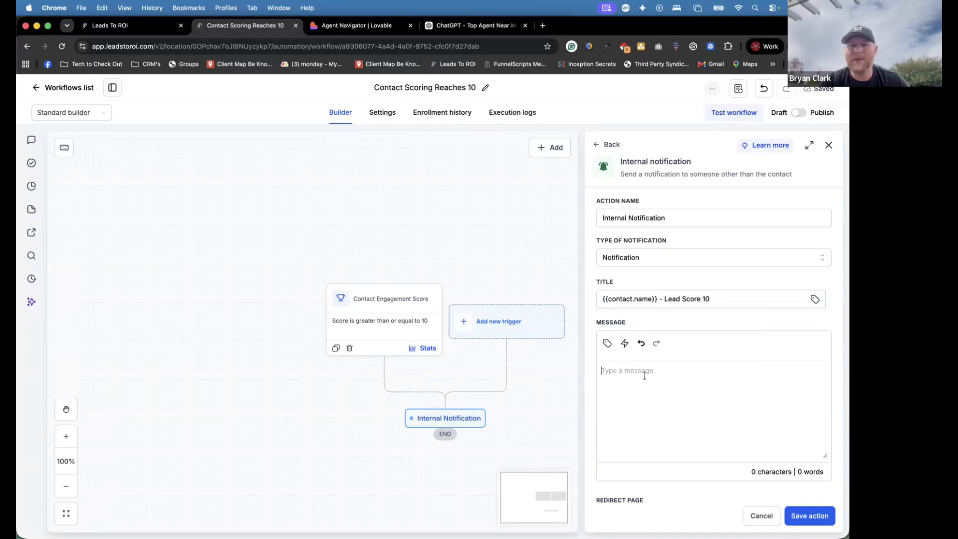
left_click(607, 343)
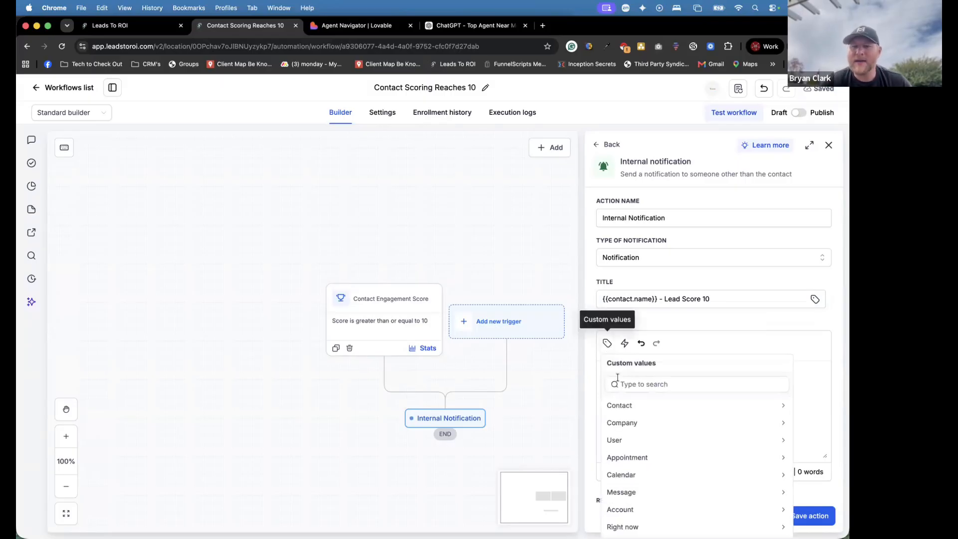
left_click(626, 402)
left_click(630, 408)
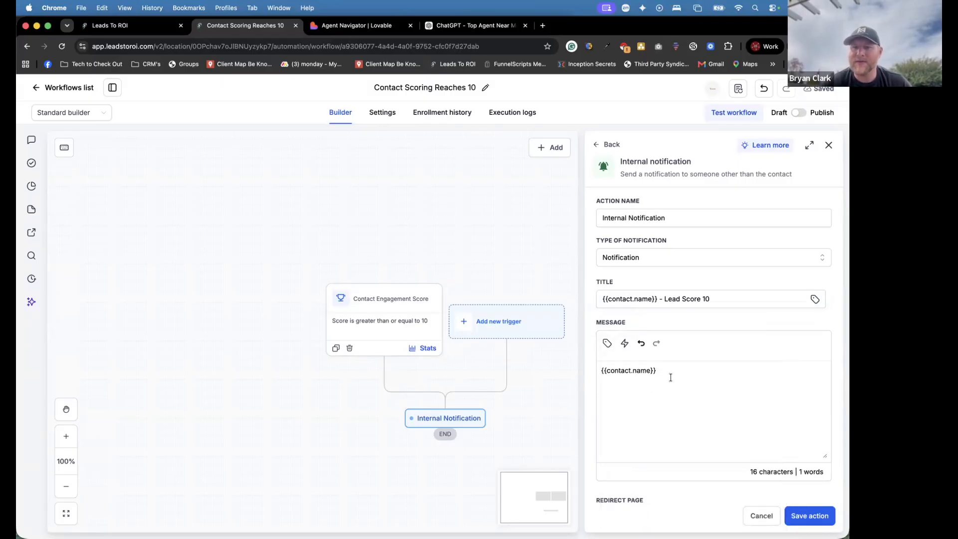
left_click(607, 343)
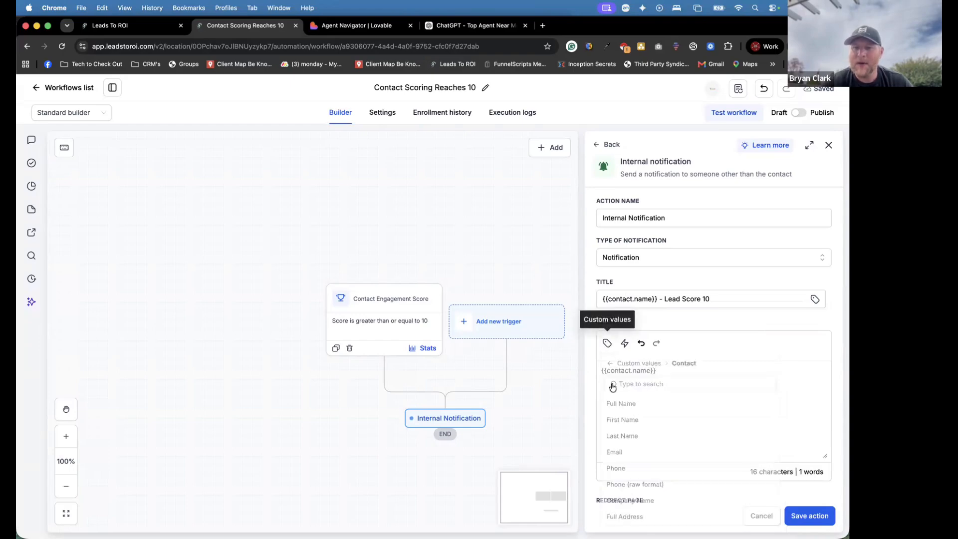
left_click(633, 460)
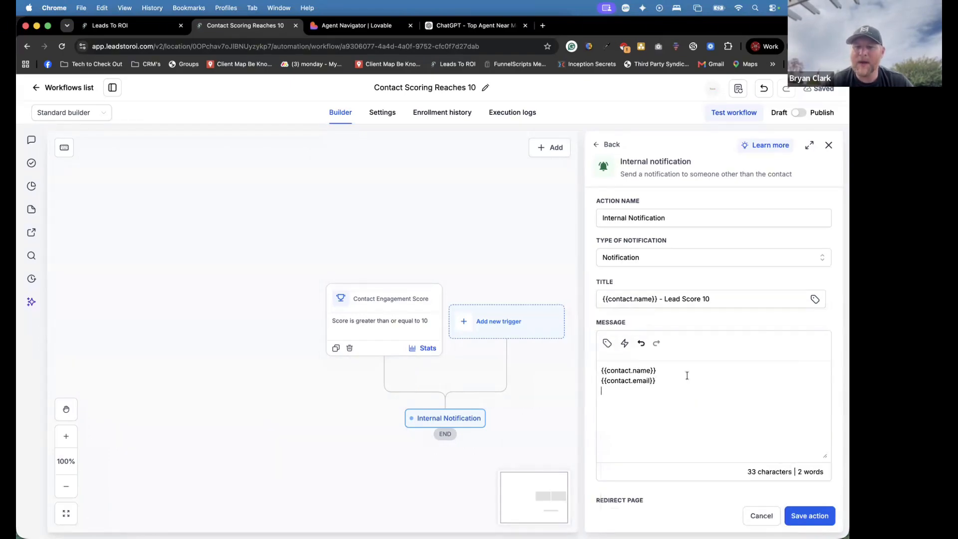
left_click(606, 343)
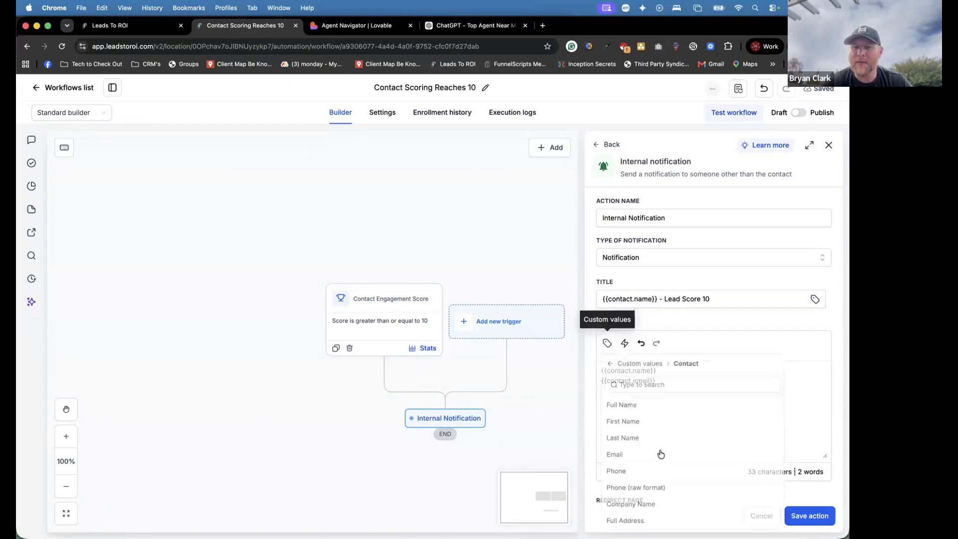
left_click(660, 478)
type("Contacts lead Score ha")
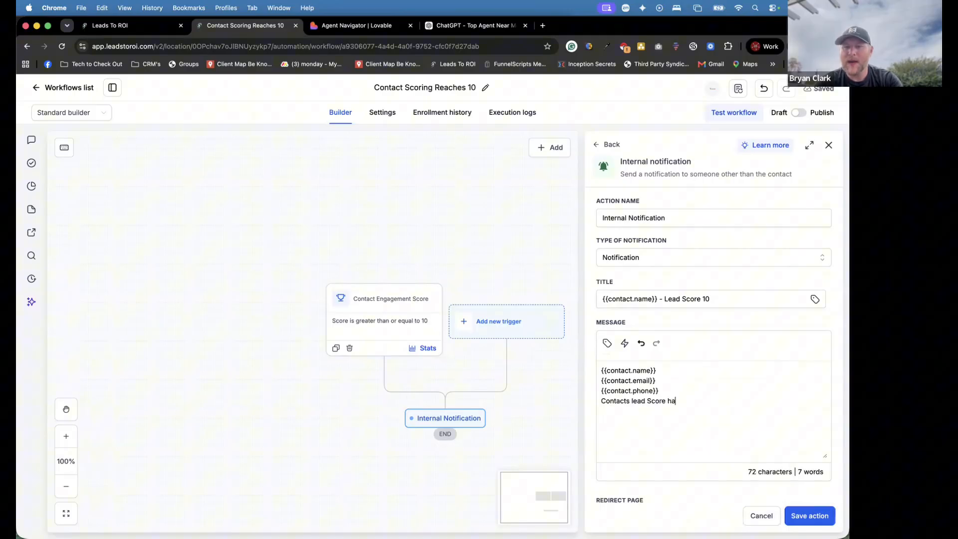
type("s reached 10 or more")
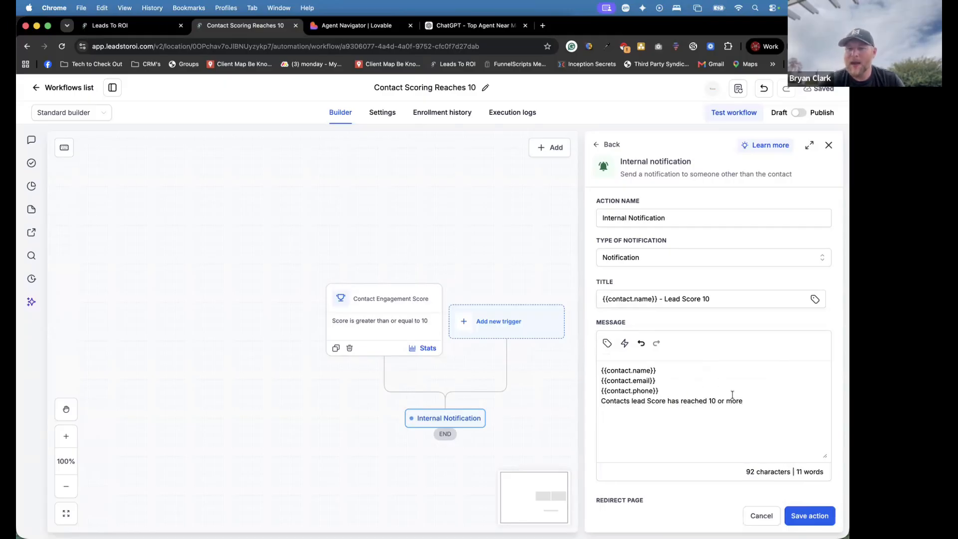
Step: Set the notification's redirect page to Contact and its recipients to All users, and save the action
scroll(732, 395, "down", 5)
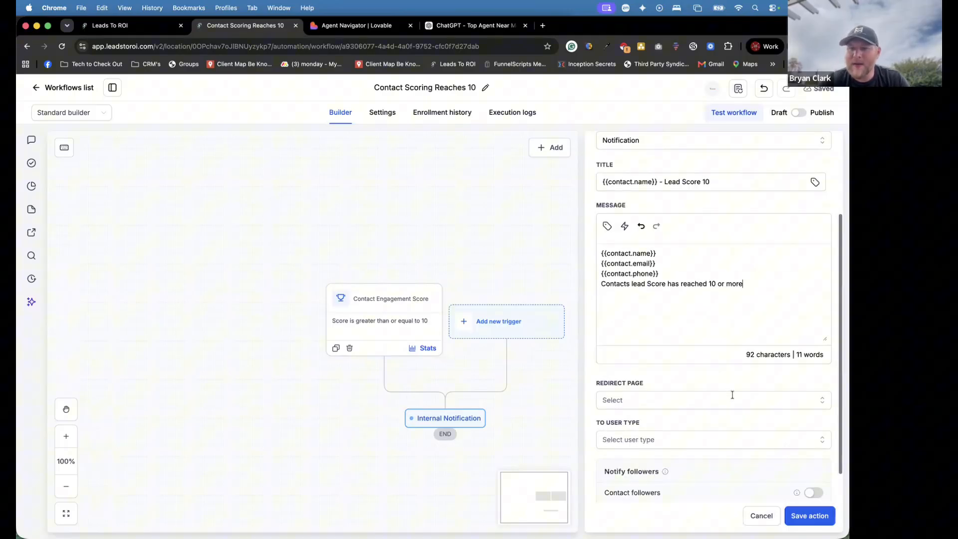
left_click(647, 358)
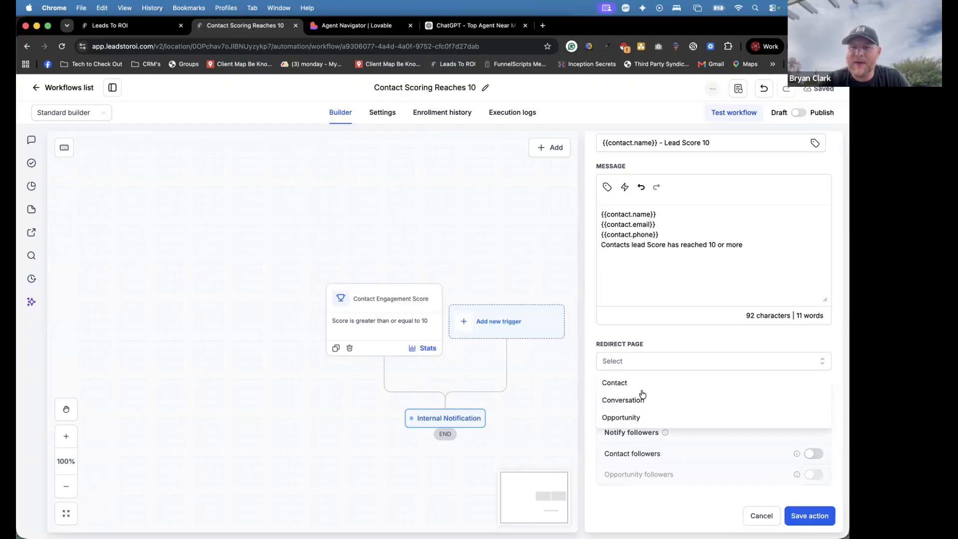
left_click(643, 382)
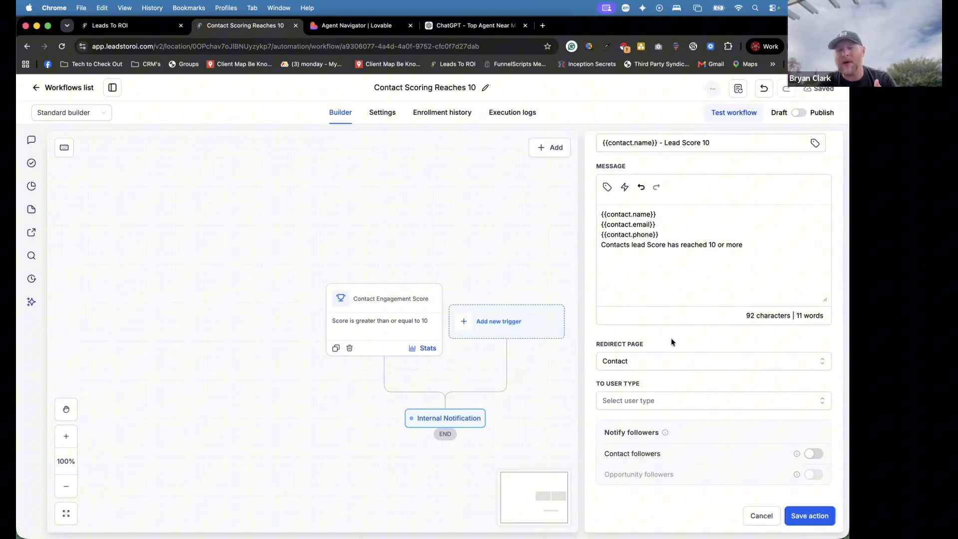
scroll(704, 432, "down", 1)
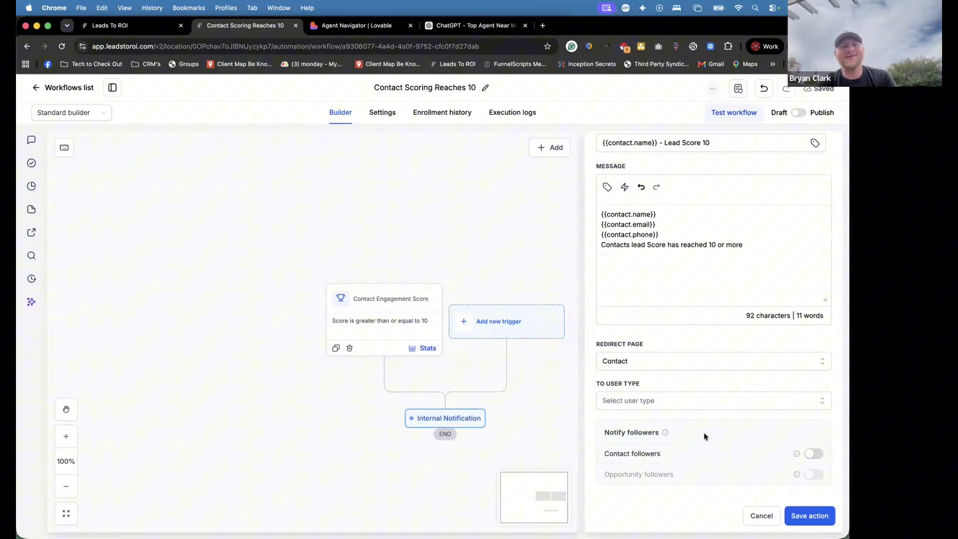
left_click(707, 407)
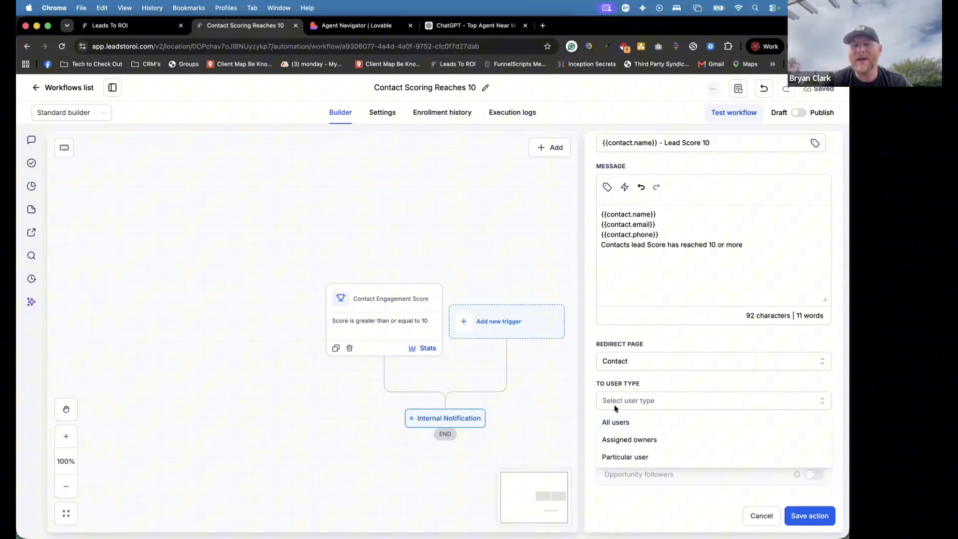
left_click(624, 422)
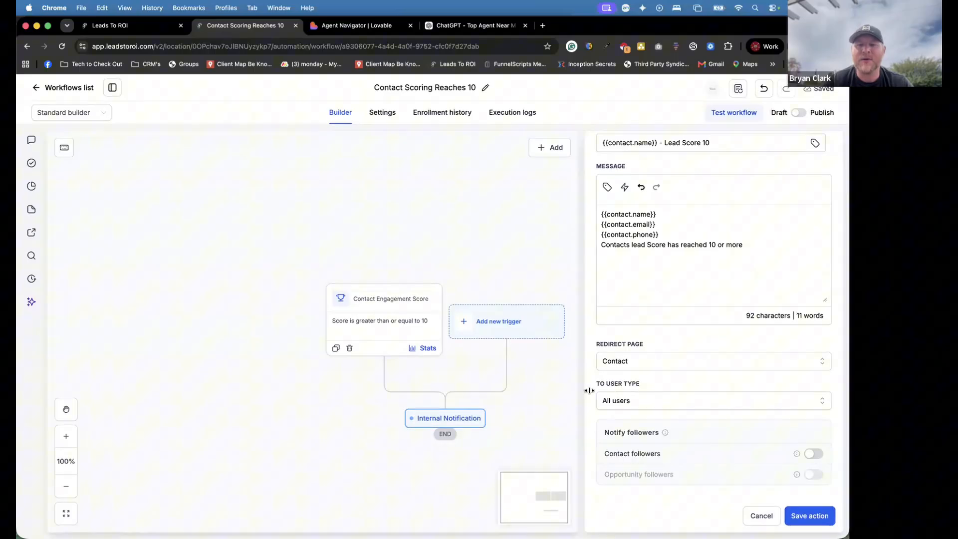
left_click(624, 392)
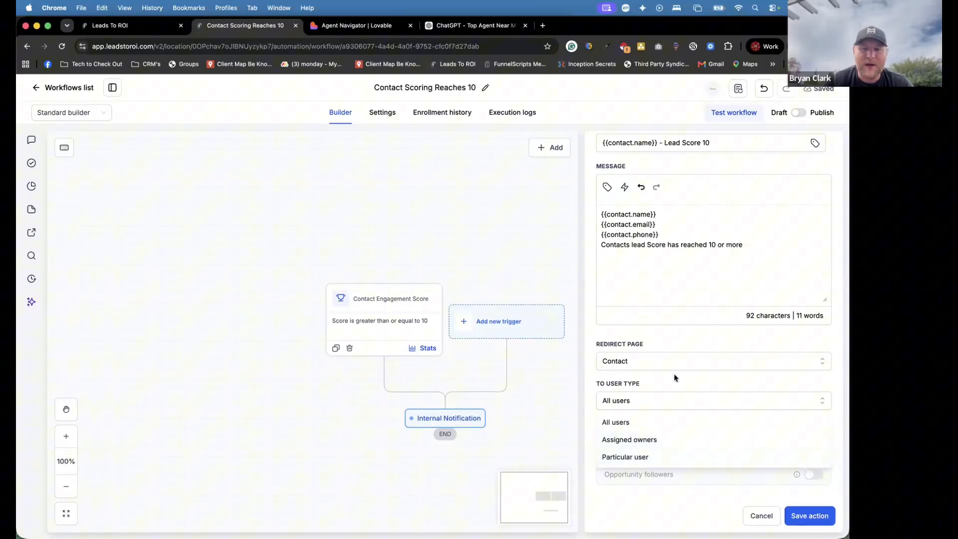
left_click(641, 381)
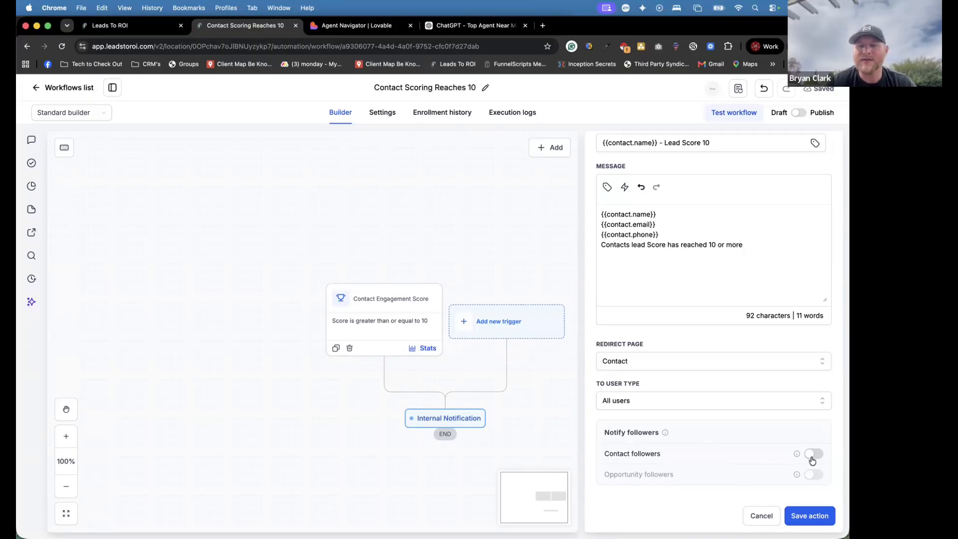
left_click(805, 515)
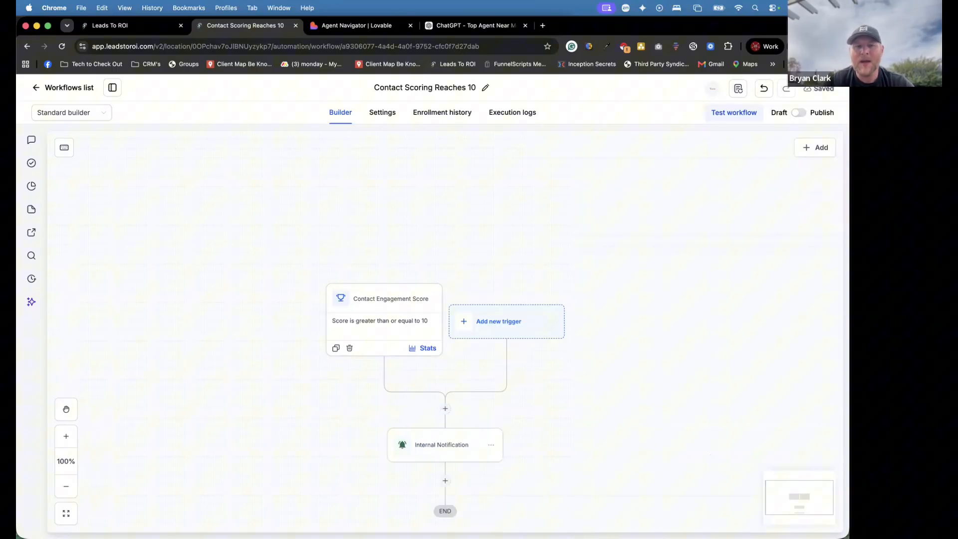
Step: Add a Call action after the internal notification in the workflow
left_click(445, 482)
type("call")
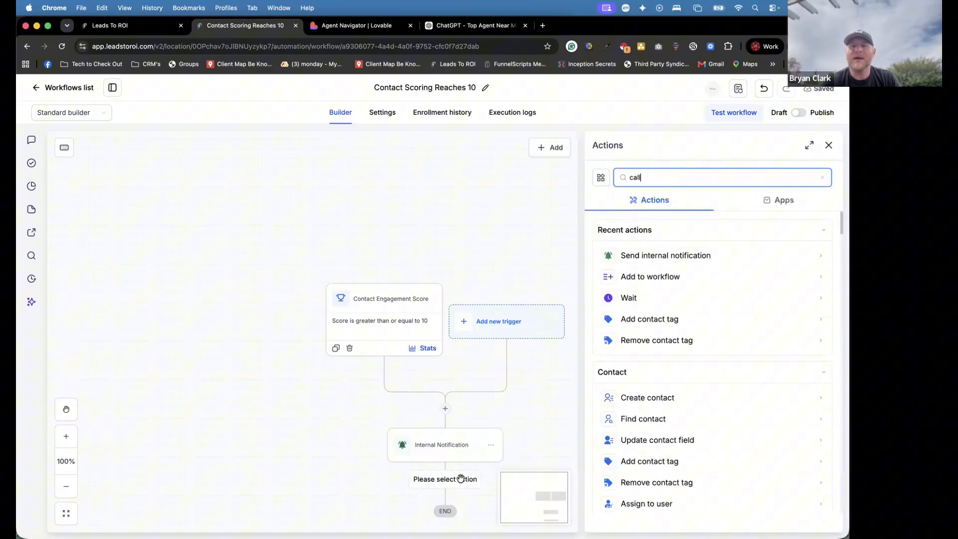
left_click(647, 252)
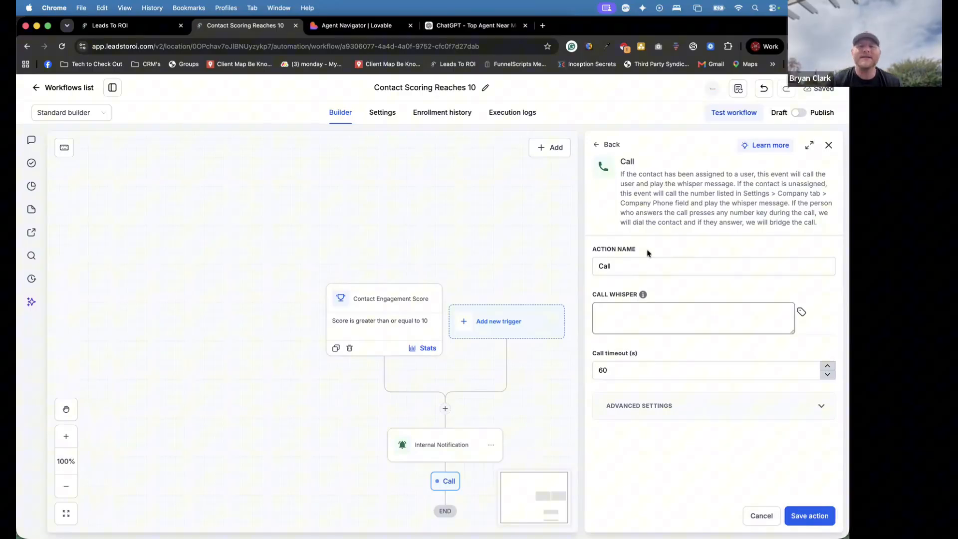
Step: Set the call whisper to "{{contact.name}} has just reached a contact score of 10 or greater, press any key to connect." and save the action
left_click(659, 305)
left_click(801, 312)
left_click(658, 374)
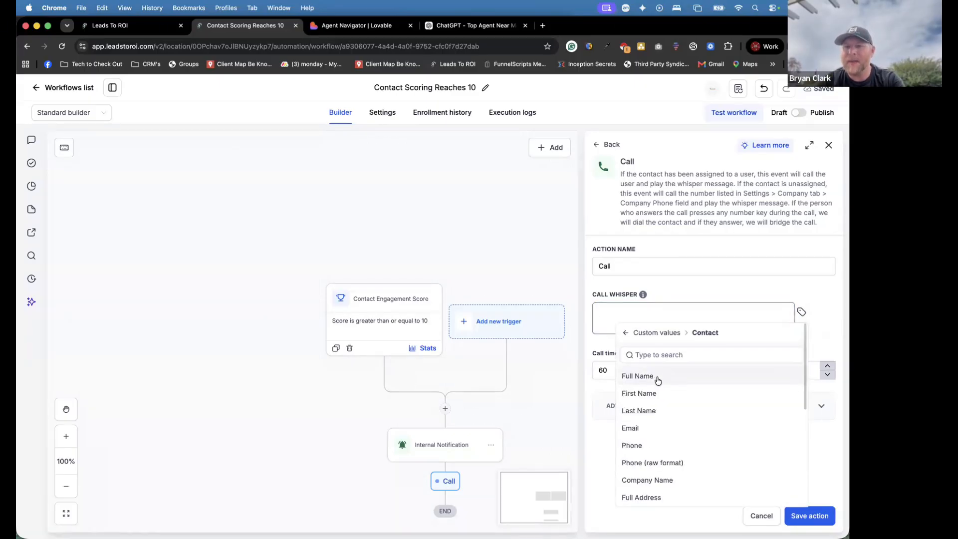
left_click(659, 378)
type("has j")
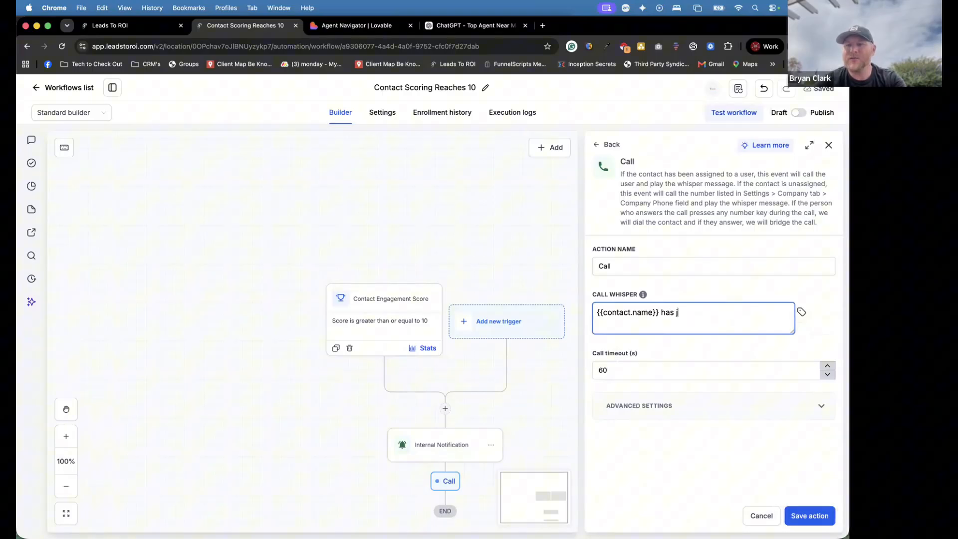
type("ust reached a co")
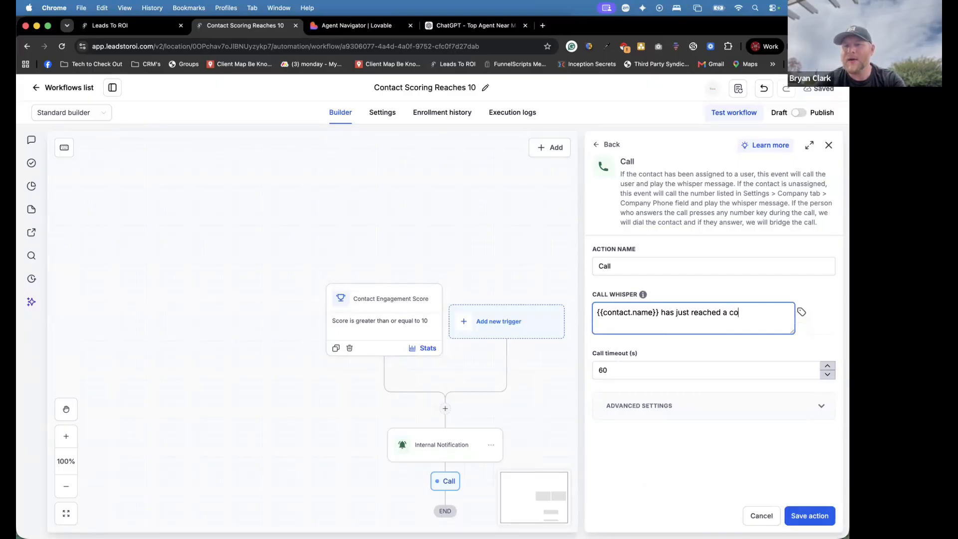
type("ntact score of ")
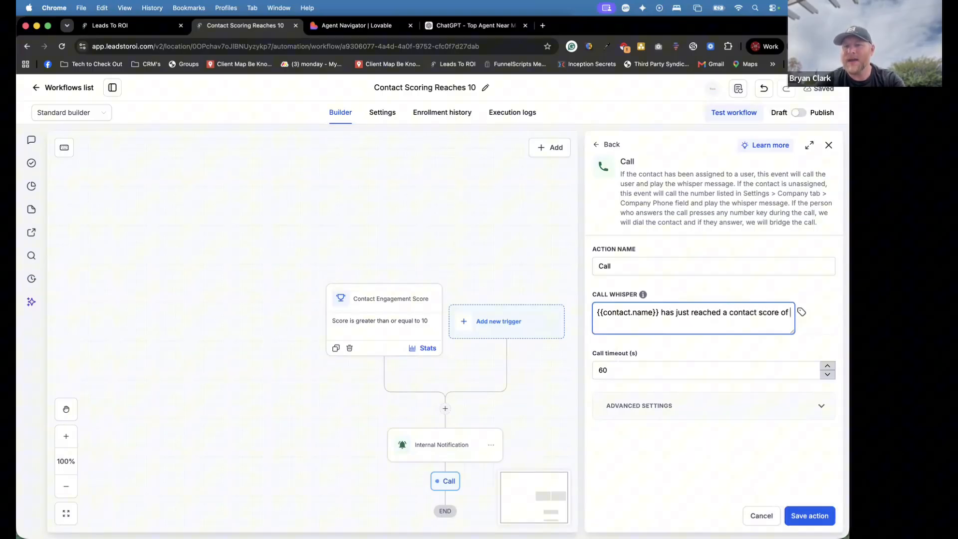
type("10 or greater, press any key to connect.")
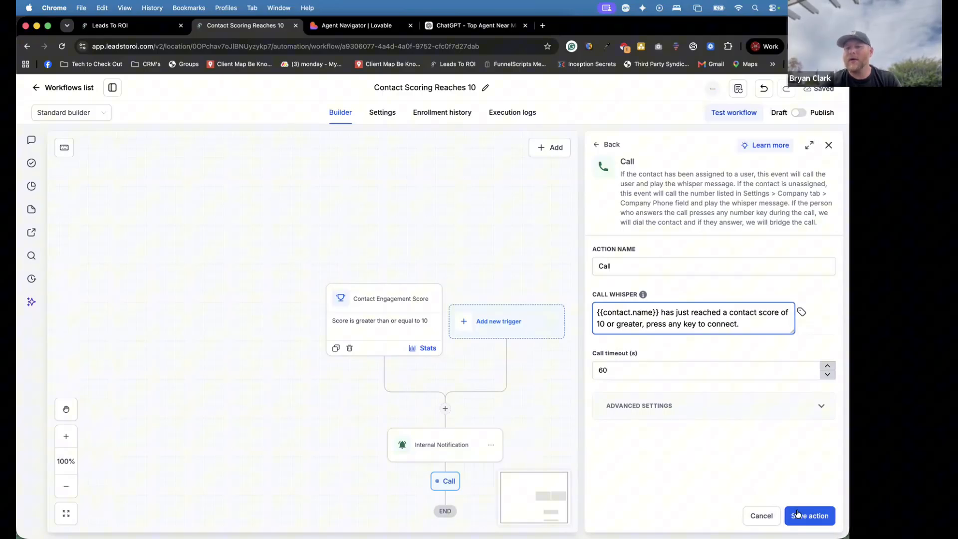
left_click(797, 515)
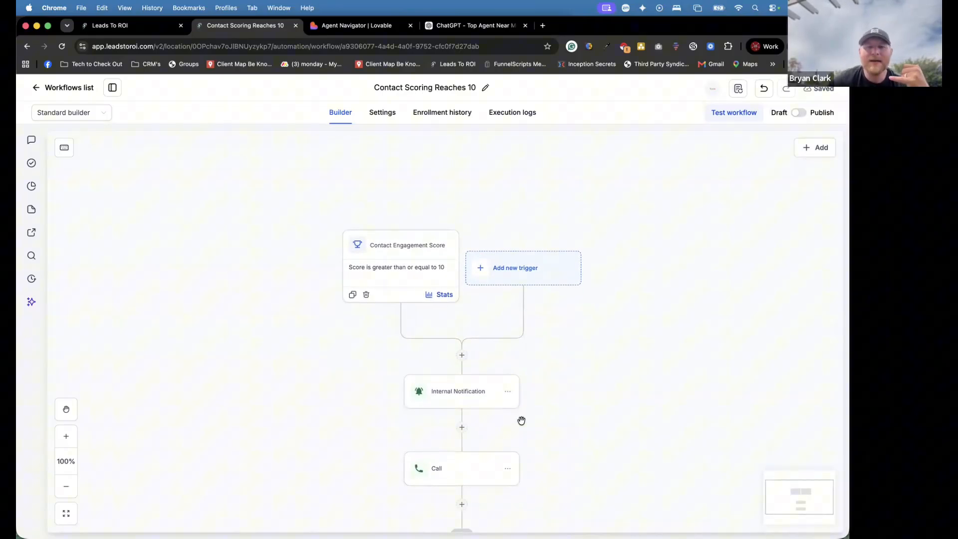
left_click(464, 462)
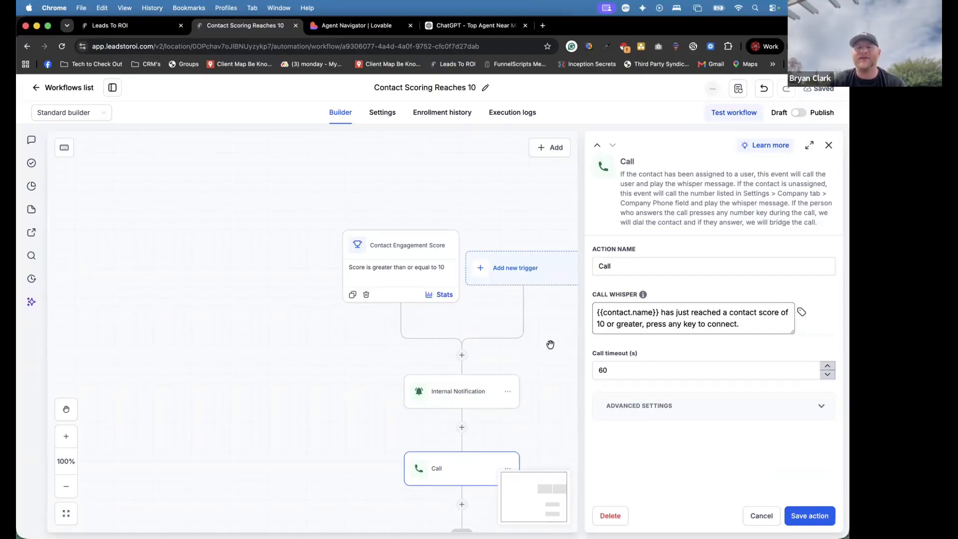
left_click(798, 513)
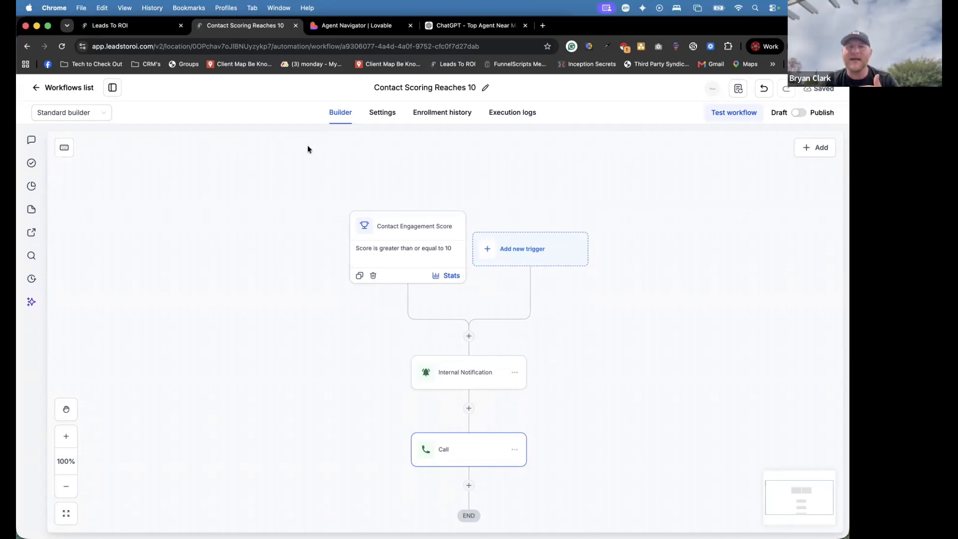
Step: Look through the actions available after the Call step, from contact and communication to internal and appointment actions, without adding one
left_click(468, 485)
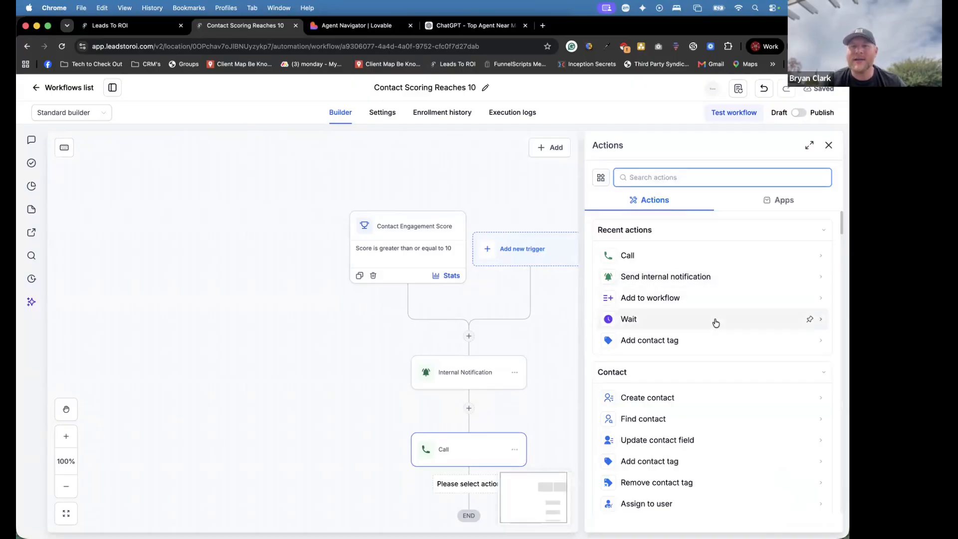
scroll(714, 323, "down", 2)
scroll(716, 323, "down", 1)
scroll(716, 323, "down", 1)
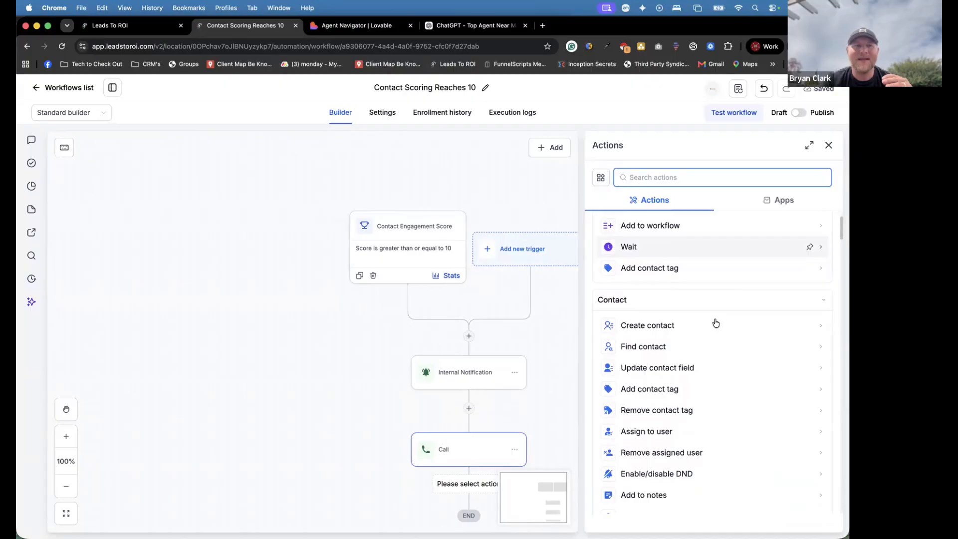
scroll(715, 323, "down", 1)
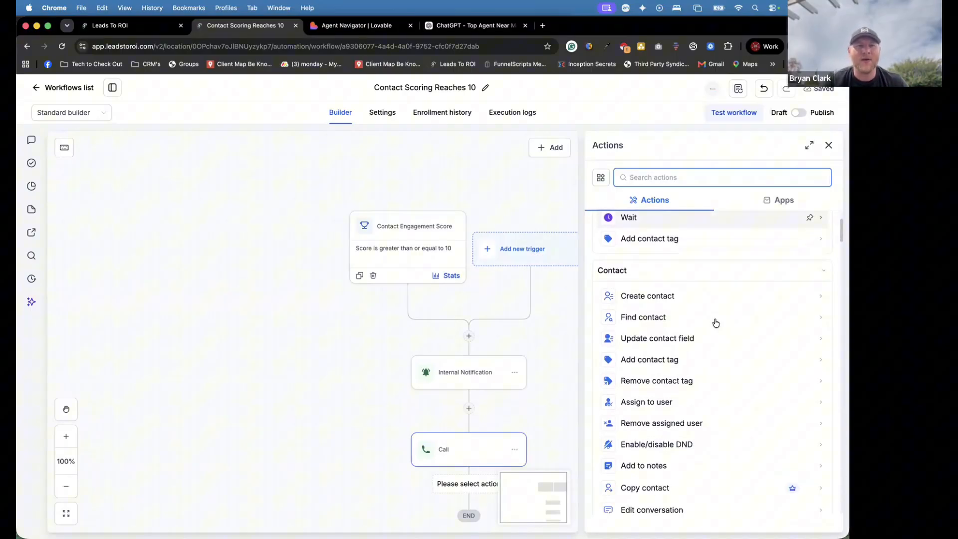
scroll(716, 322, "down", 2)
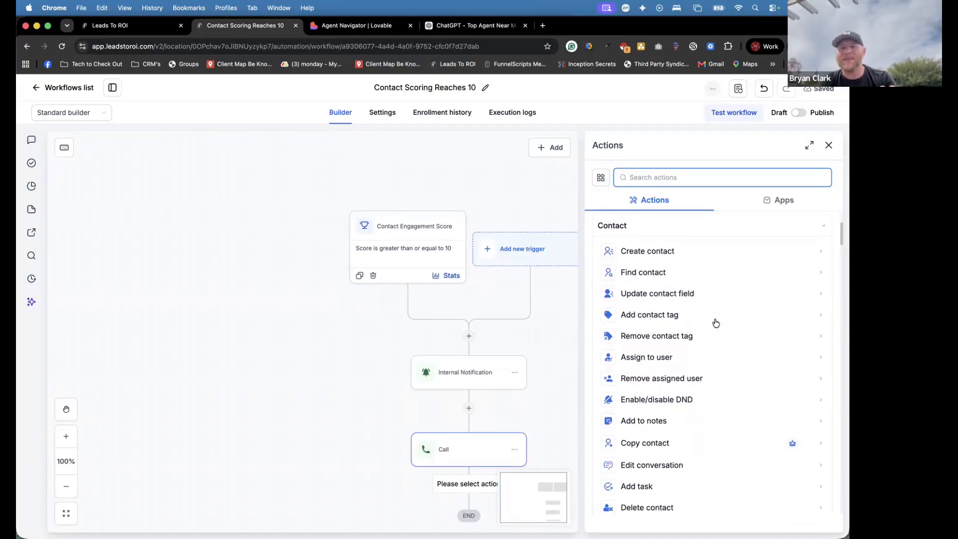
scroll(716, 323, "down", 5)
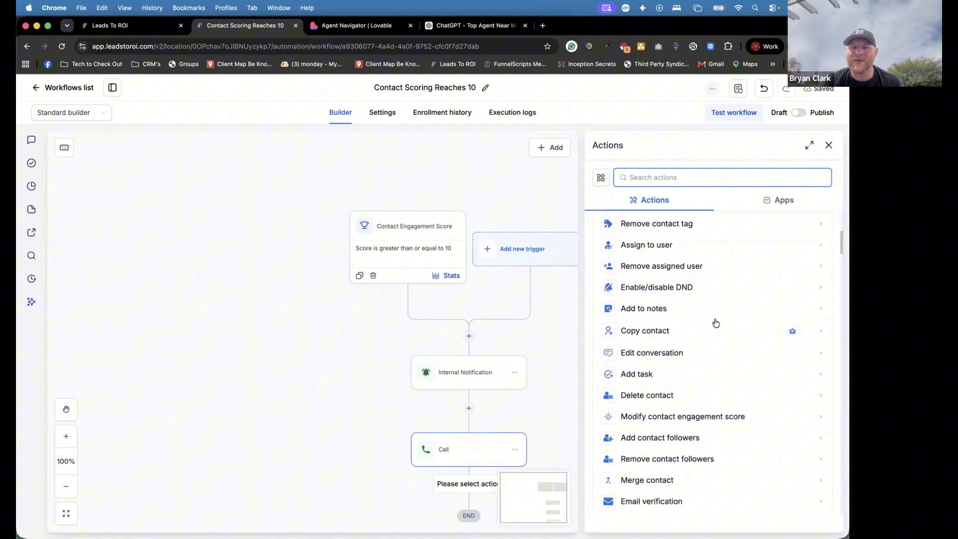
scroll(716, 323, "down", 5)
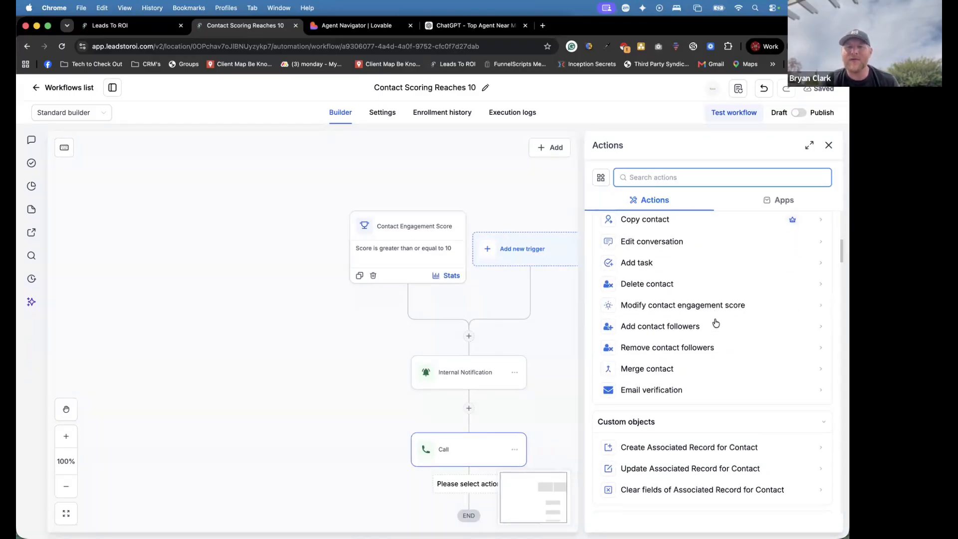
scroll(715, 323, "down", 4)
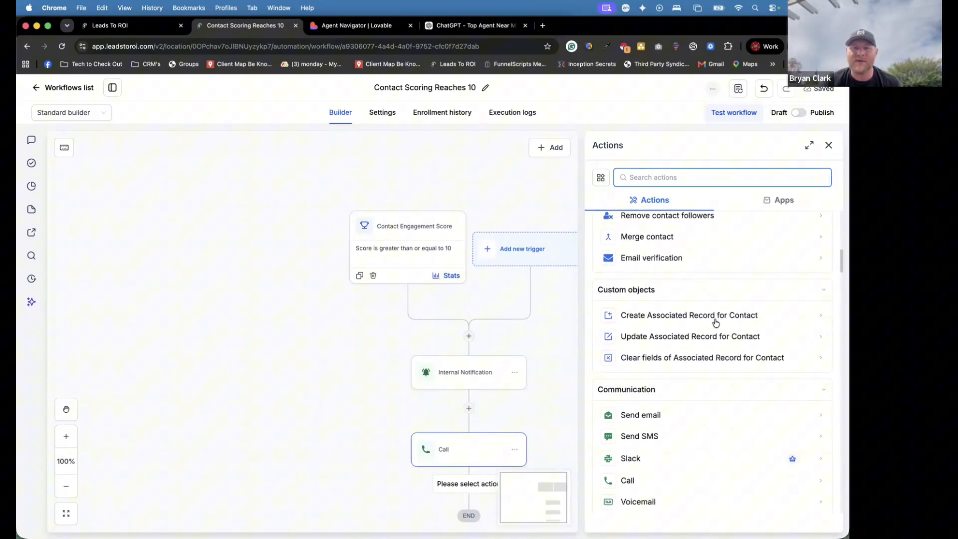
scroll(715, 322, "down", 1)
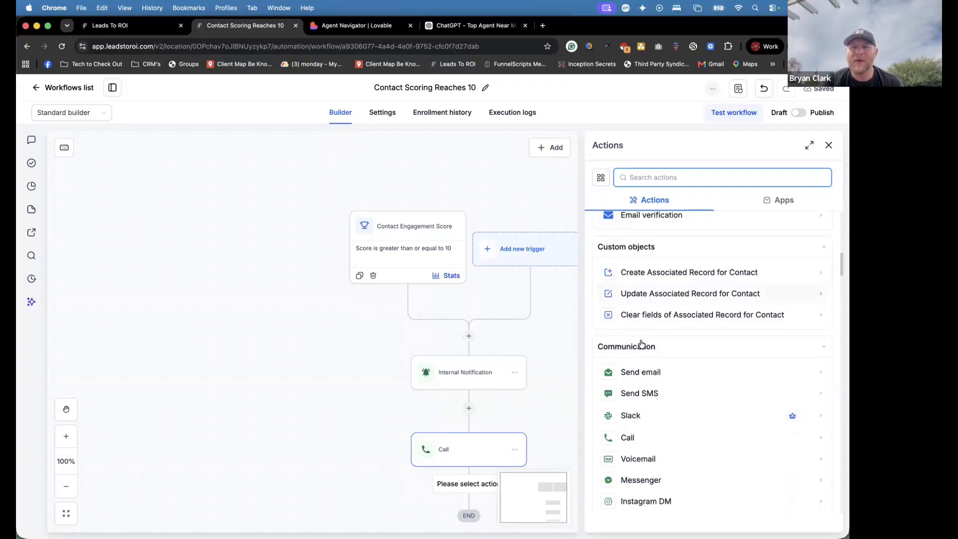
scroll(642, 344, "down", 2)
scroll(642, 344, "down", 1)
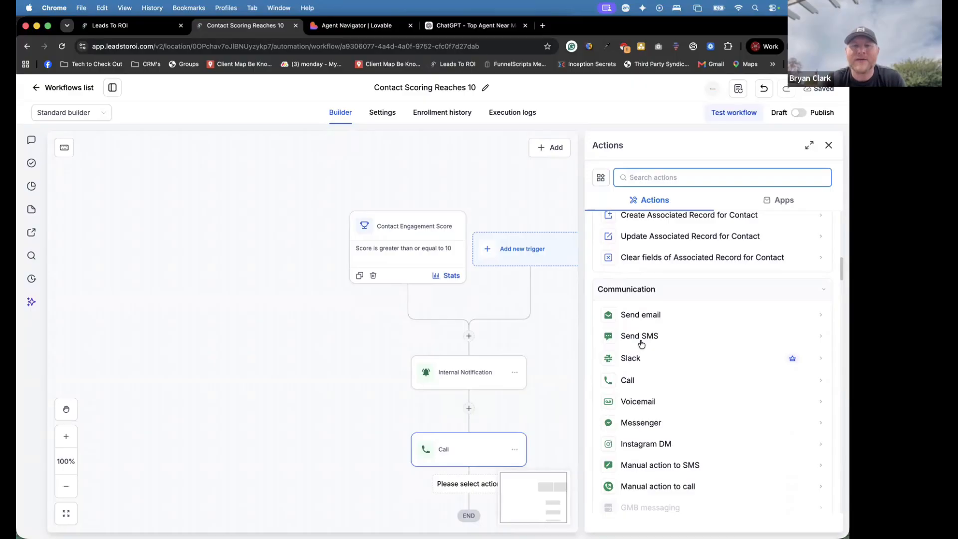
scroll(642, 344, "down", 1)
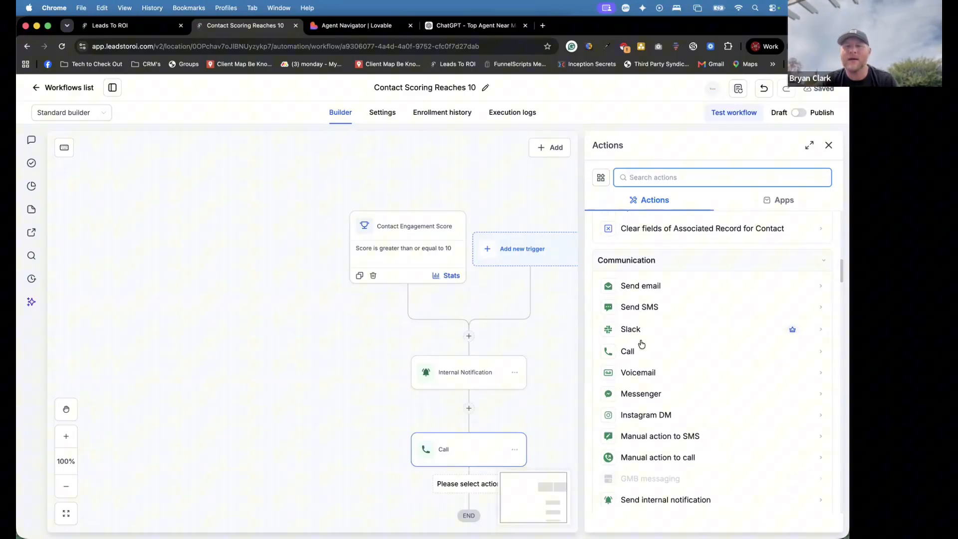
scroll(674, 340, "down", 2)
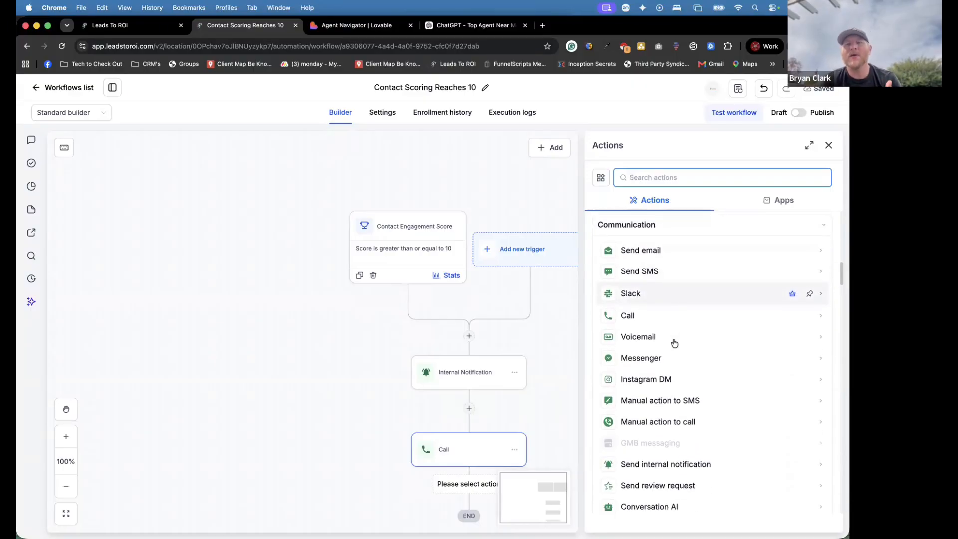
scroll(674, 343, "down", 1)
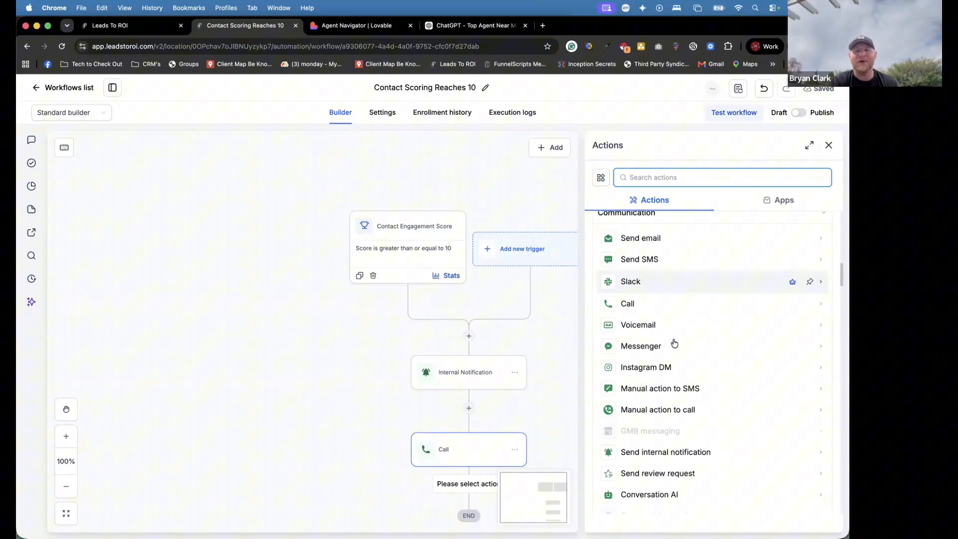
scroll(674, 342, "down", 5)
scroll(674, 342, "down", 5)
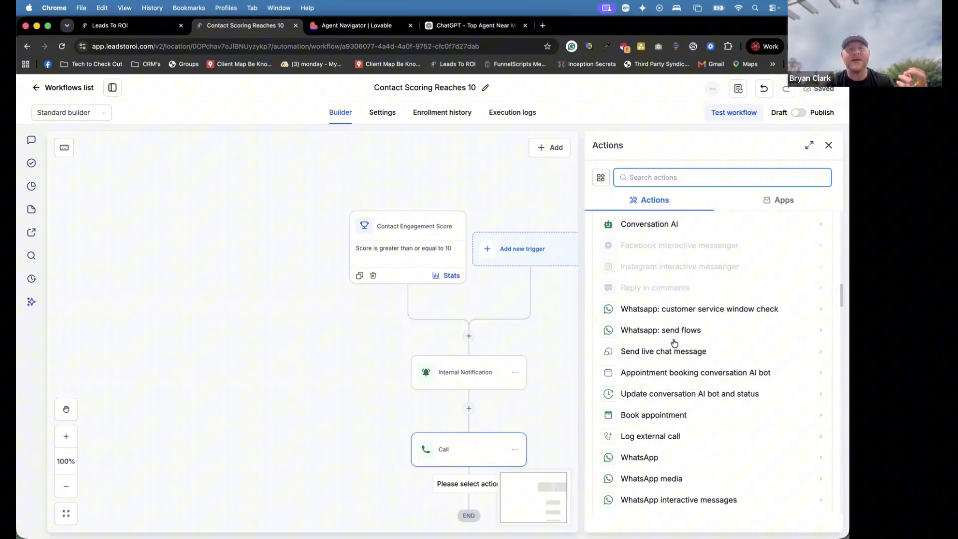
scroll(707, 356, "down", 2)
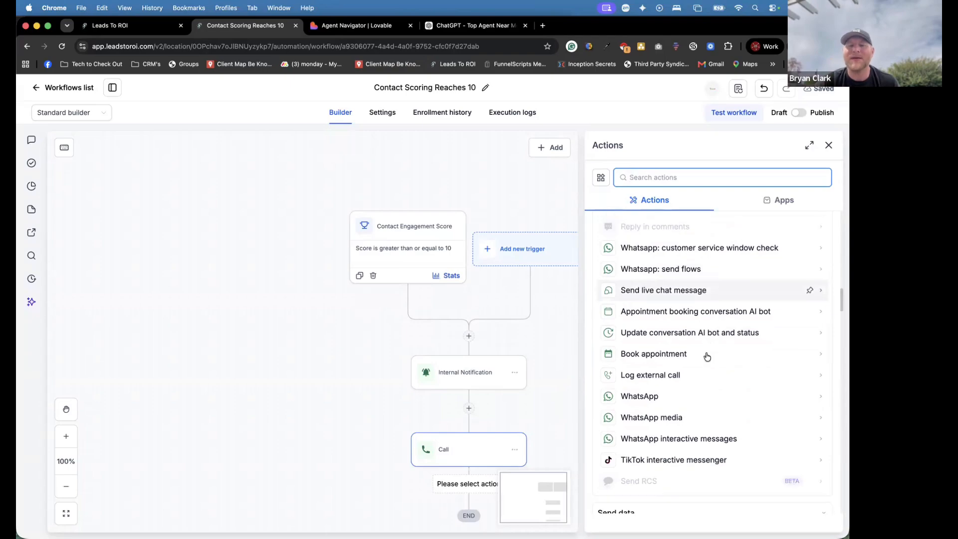
scroll(706, 355, "down", 6)
scroll(707, 355, "down", 3)
scroll(706, 356, "up", 1)
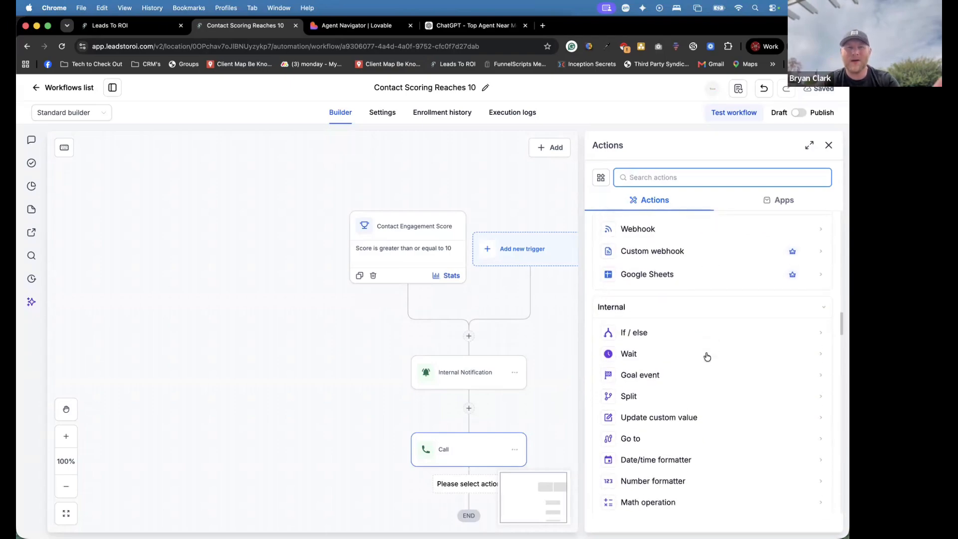
scroll(706, 356, "down", 3)
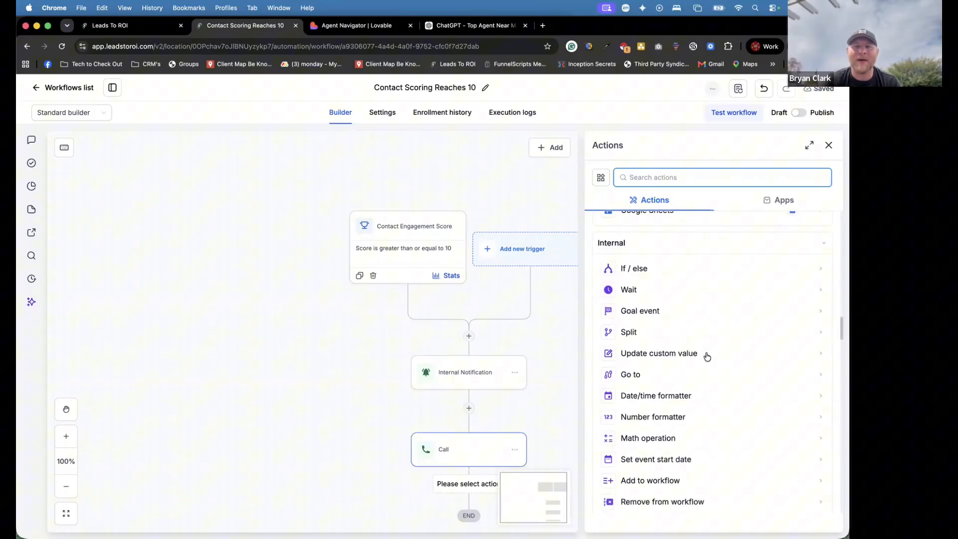
scroll(707, 355, "down", 4)
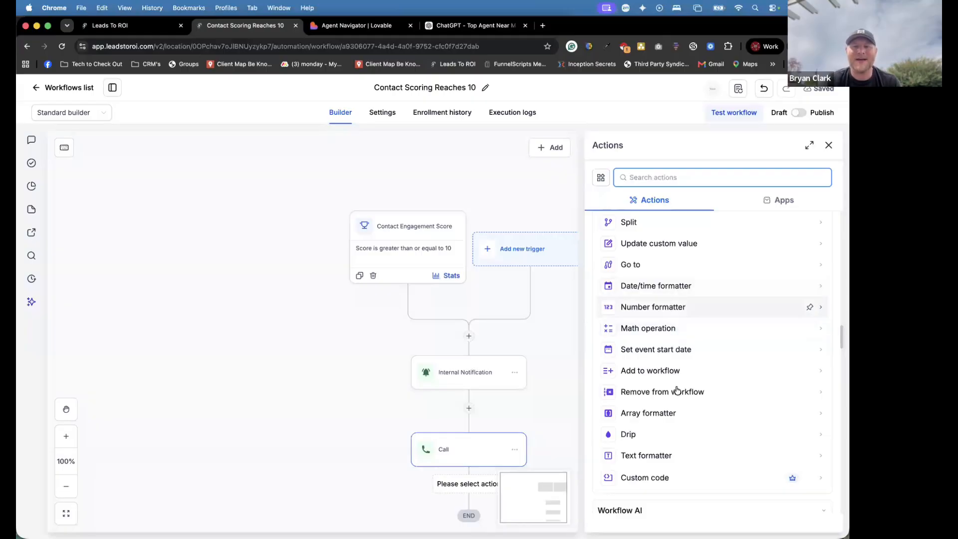
scroll(679, 399, "down", 13)
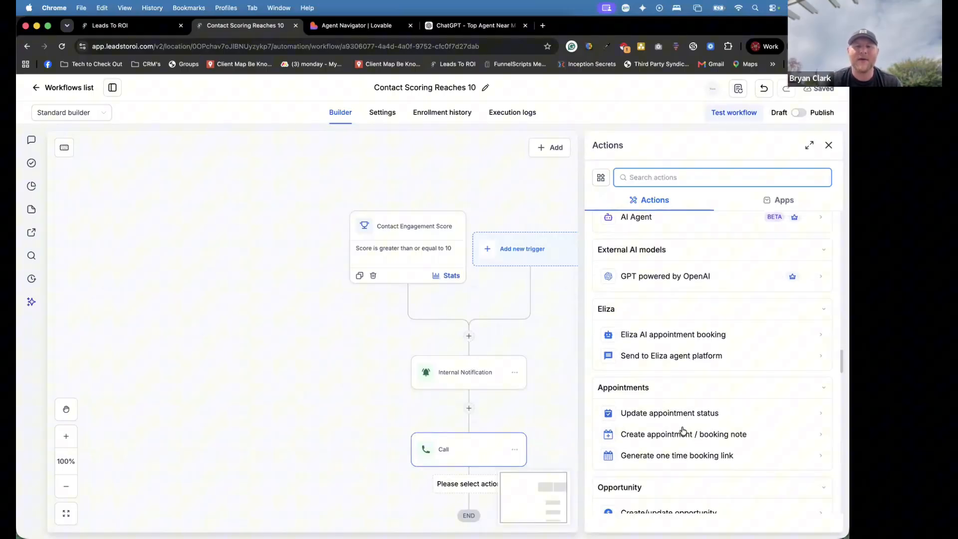
left_click(829, 145)
mouse_move(831, 146)
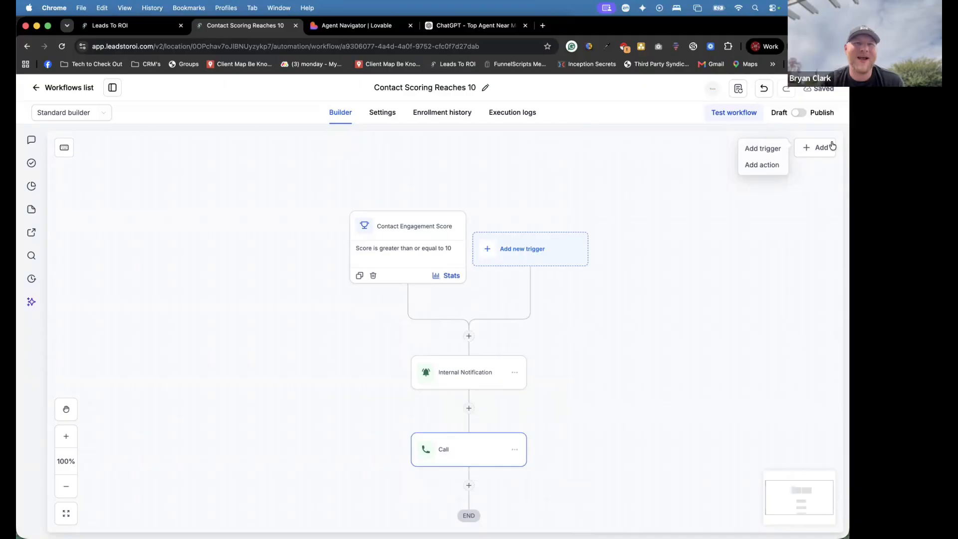
Step: Return to the Manage Scoring settings to review the engagement score rules
left_click(170, 29)
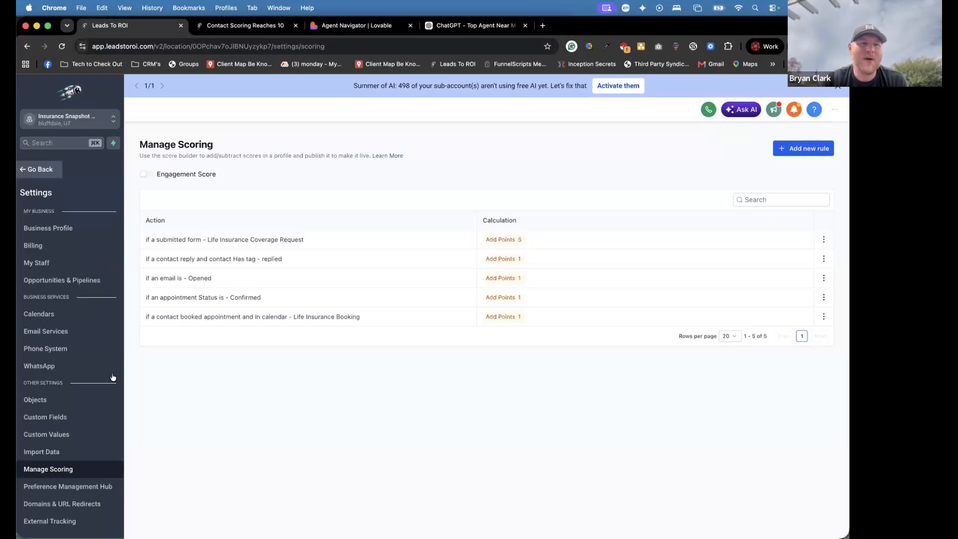
scroll(70, 369, "down", 5)
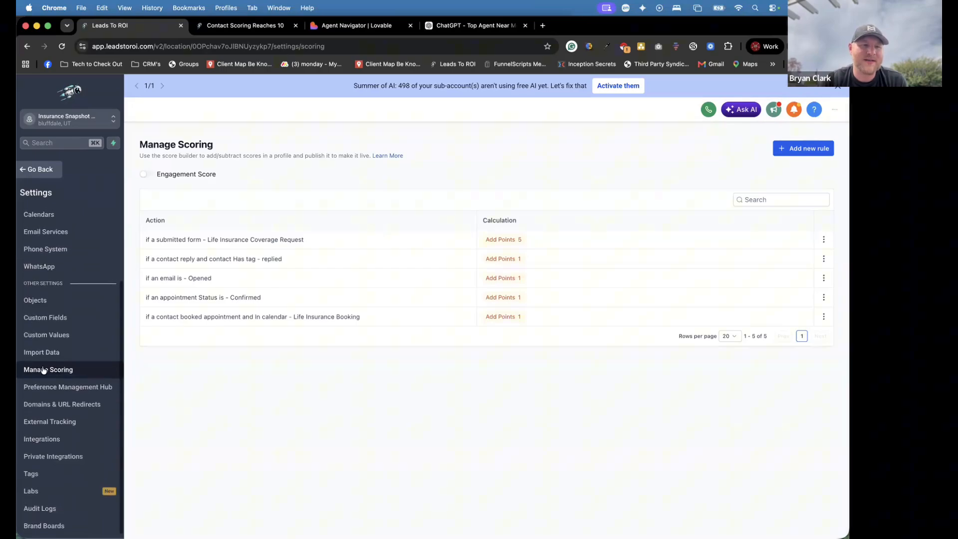